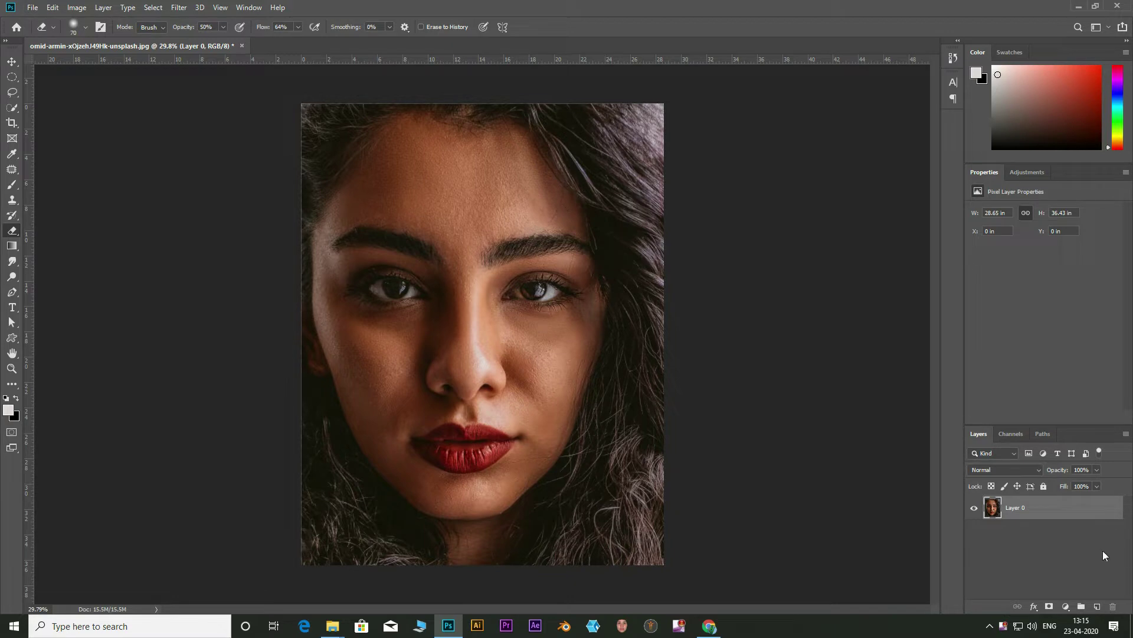
Duplicate Layer 0 into 'Layer 0 copy', stacked above the original
drag(1032, 507, 1096, 606)
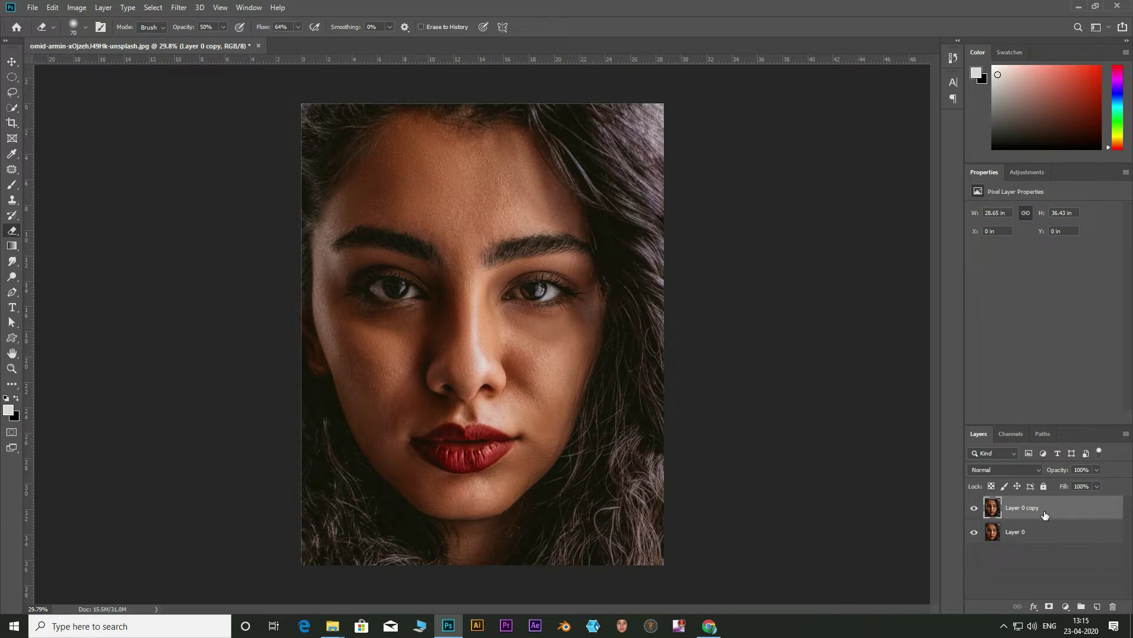
Invert Layer 0 copy with Ctrl+I and set its blend mode to Vivid Light
key(ctrl+i)
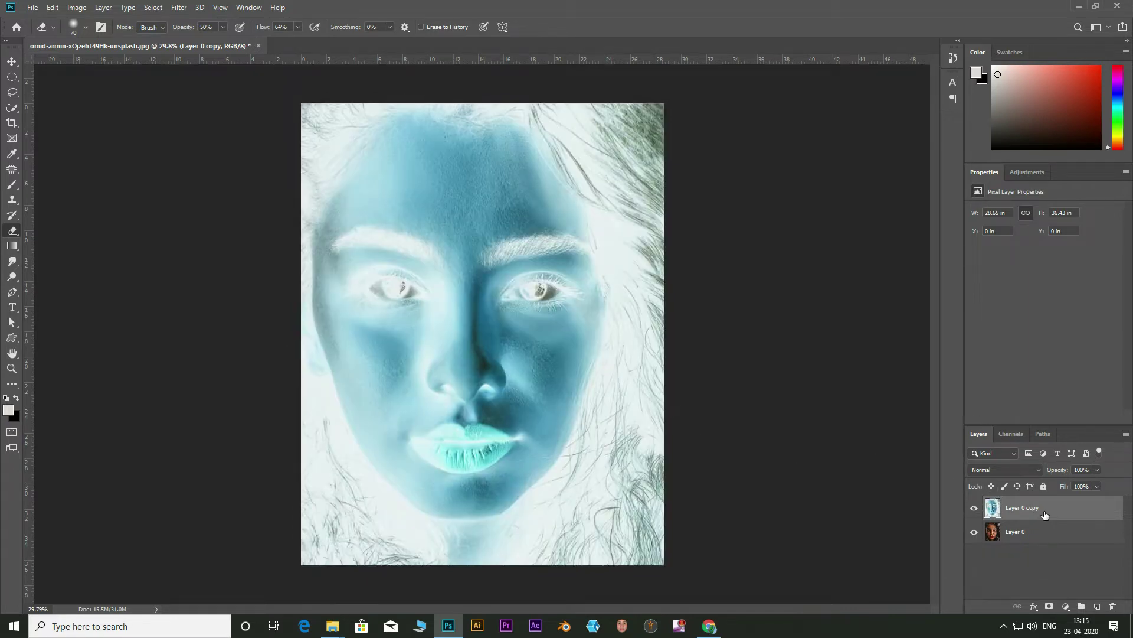
click(1025, 470)
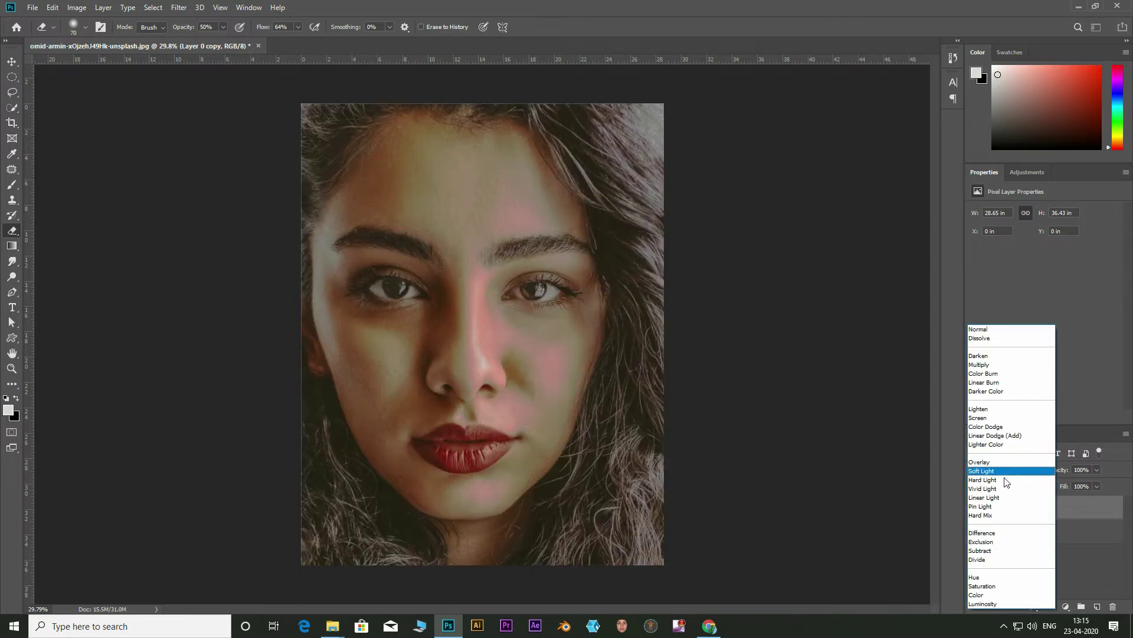
click(997, 489)
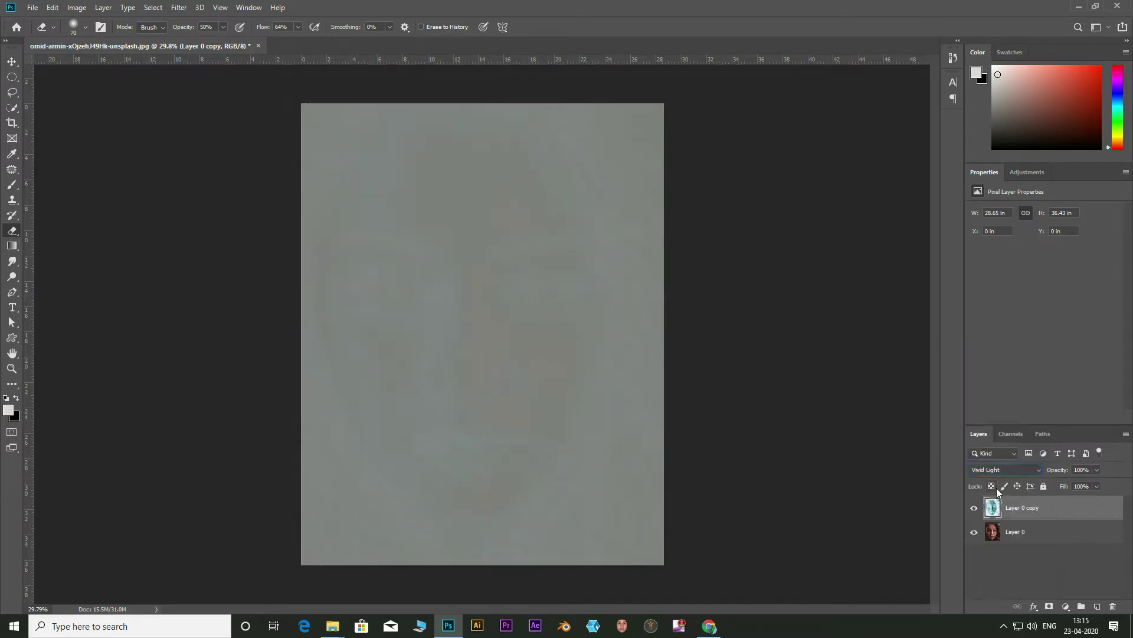
Run the High Pass filter on Layer 0 copy with a 24.0-pixel radius
click(179, 8)
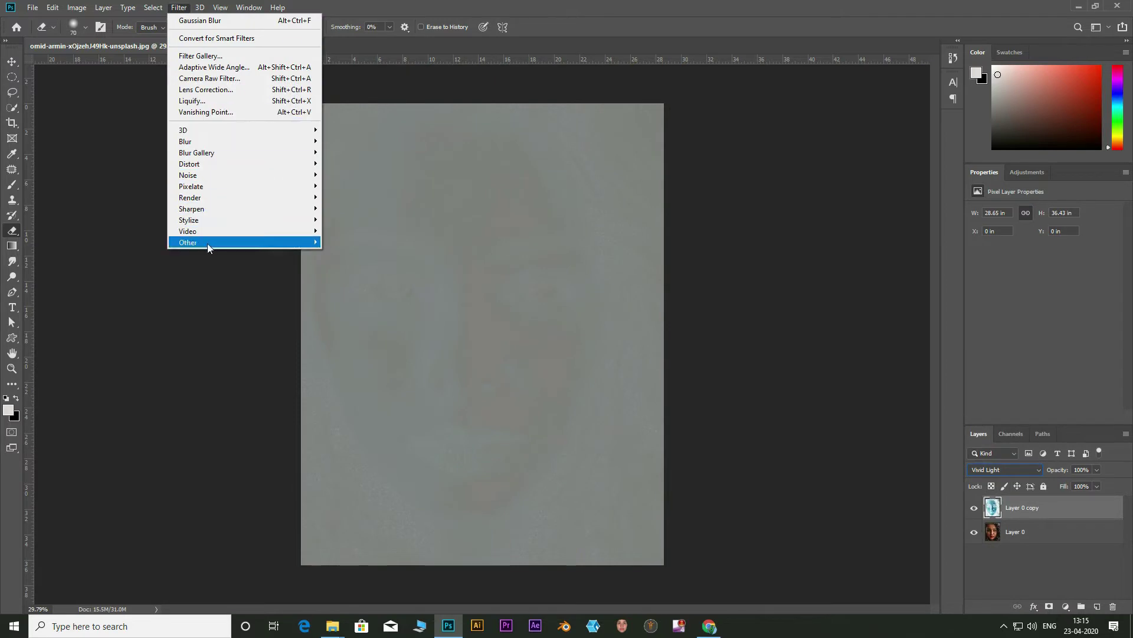
mouse_move(217, 242)
click(338, 255)
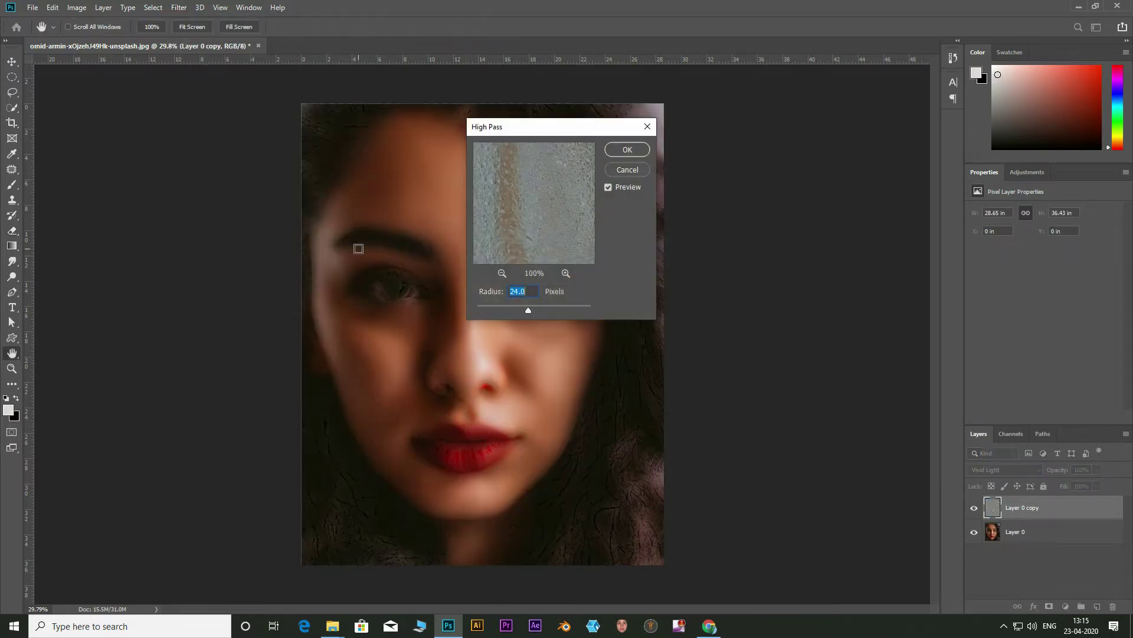
drag(536, 134, 764, 169)
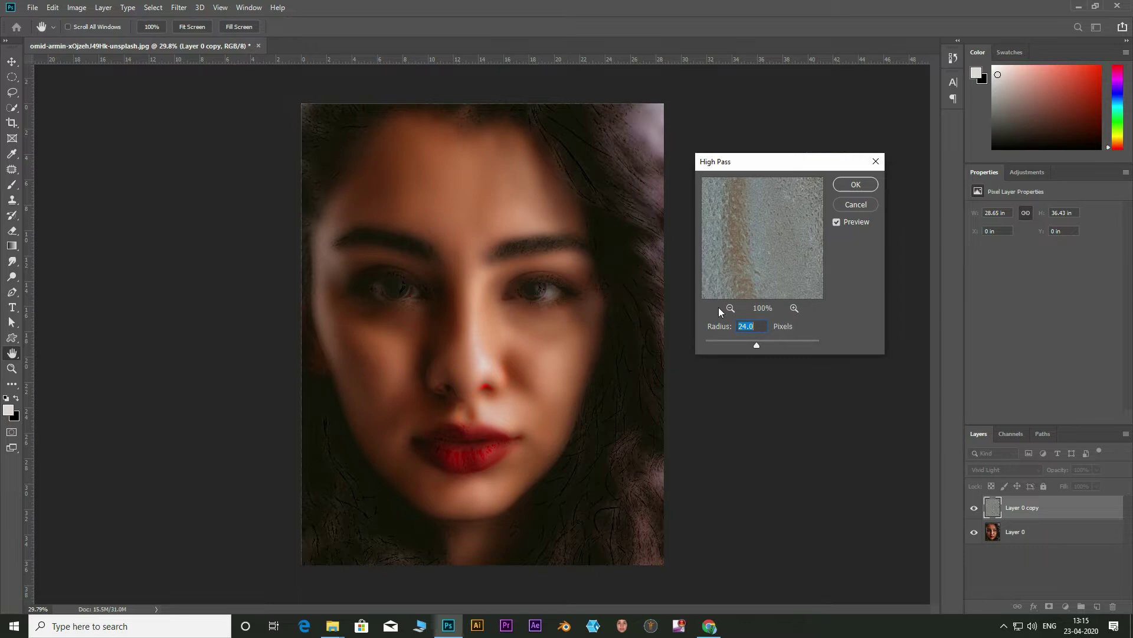
click(856, 185)
Apply a Gaussian Blur with a 4-pixel radius to Layer 0 copy
key(e)
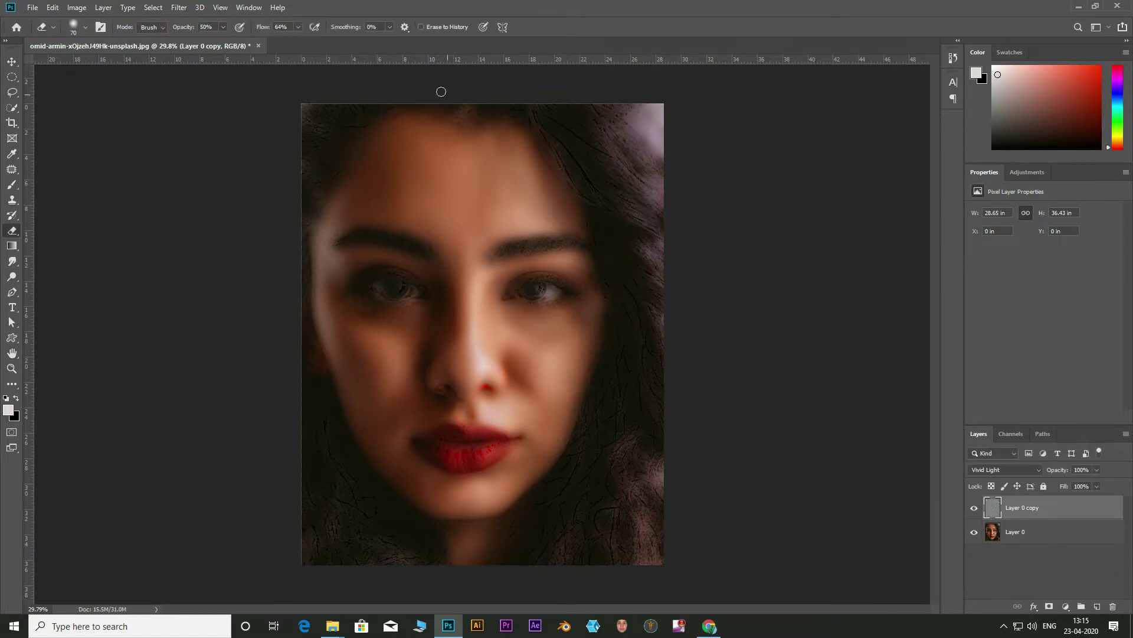
click(181, 10)
mouse_move(199, 139)
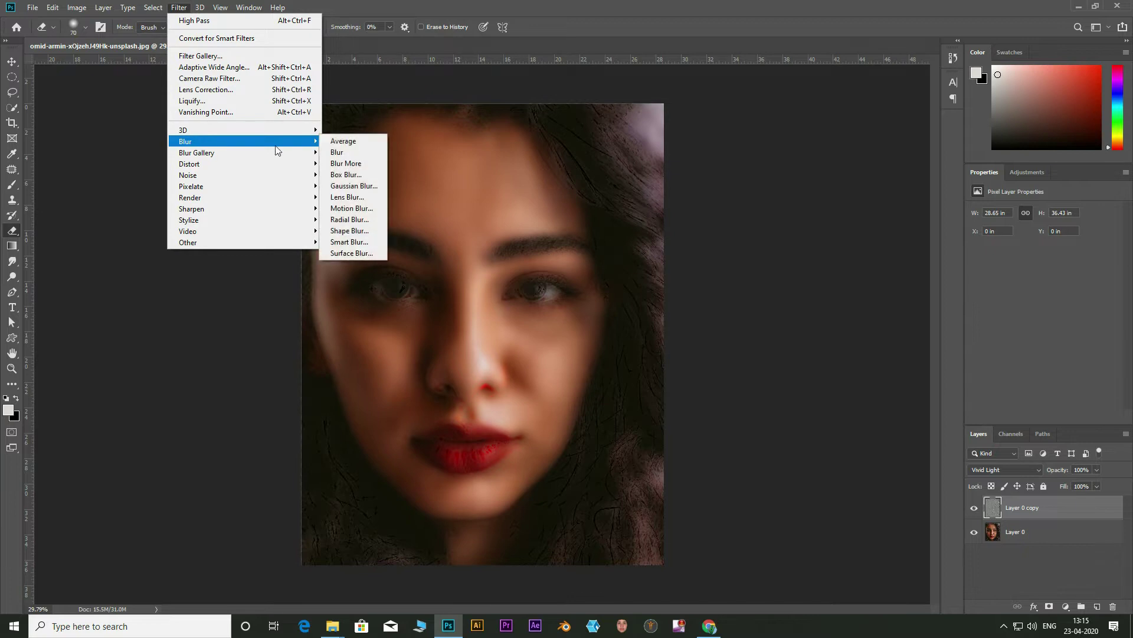
click(342, 186)
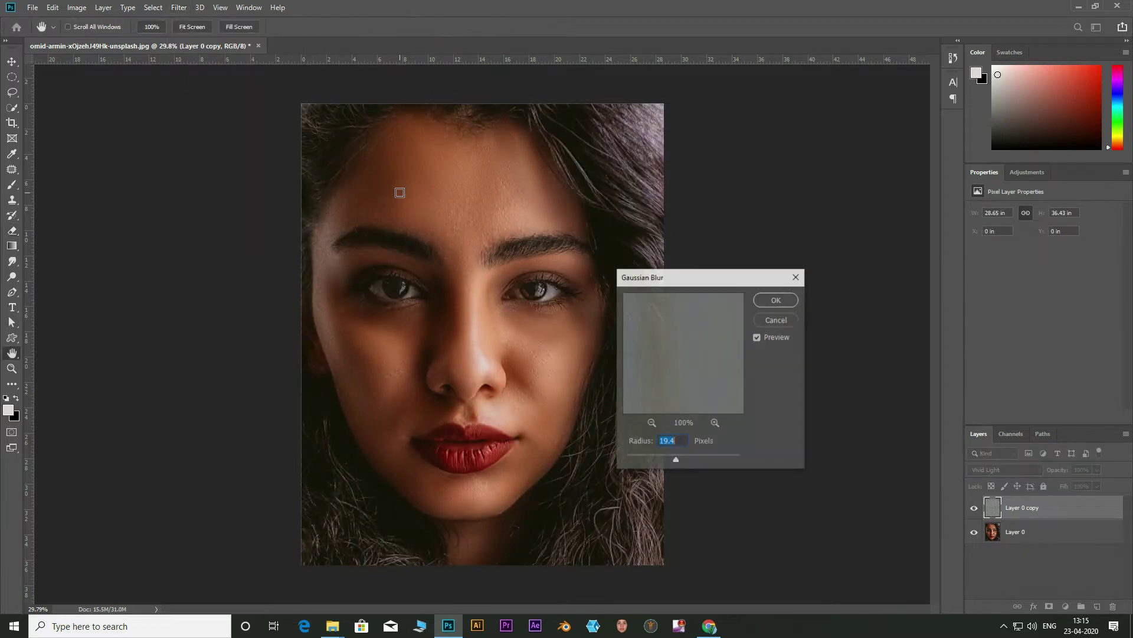
key(alt)
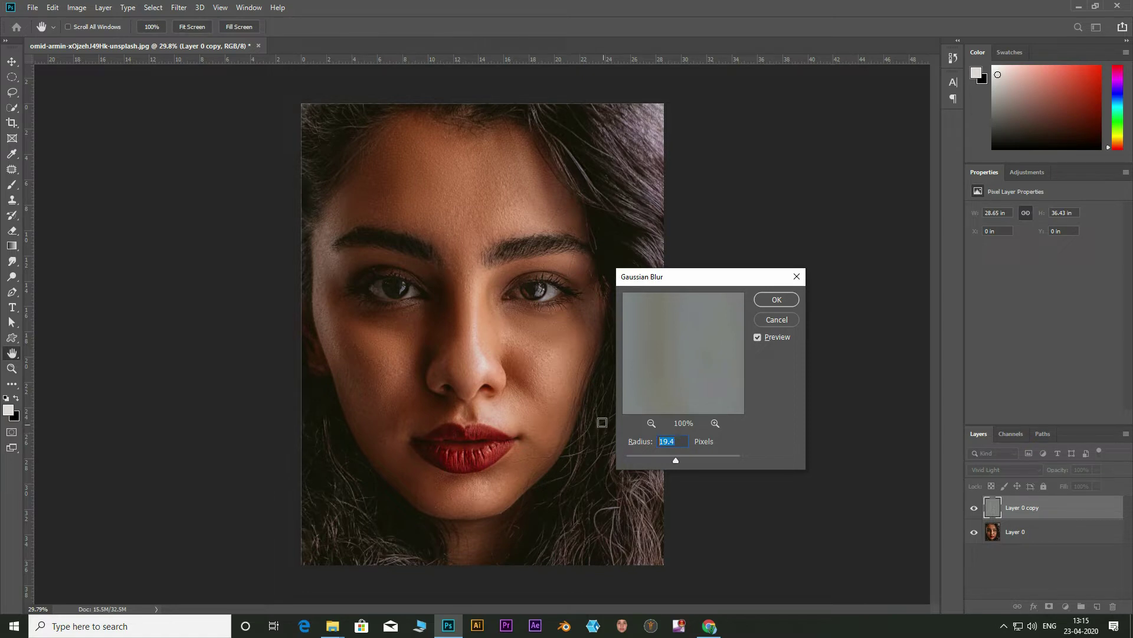
text(4)
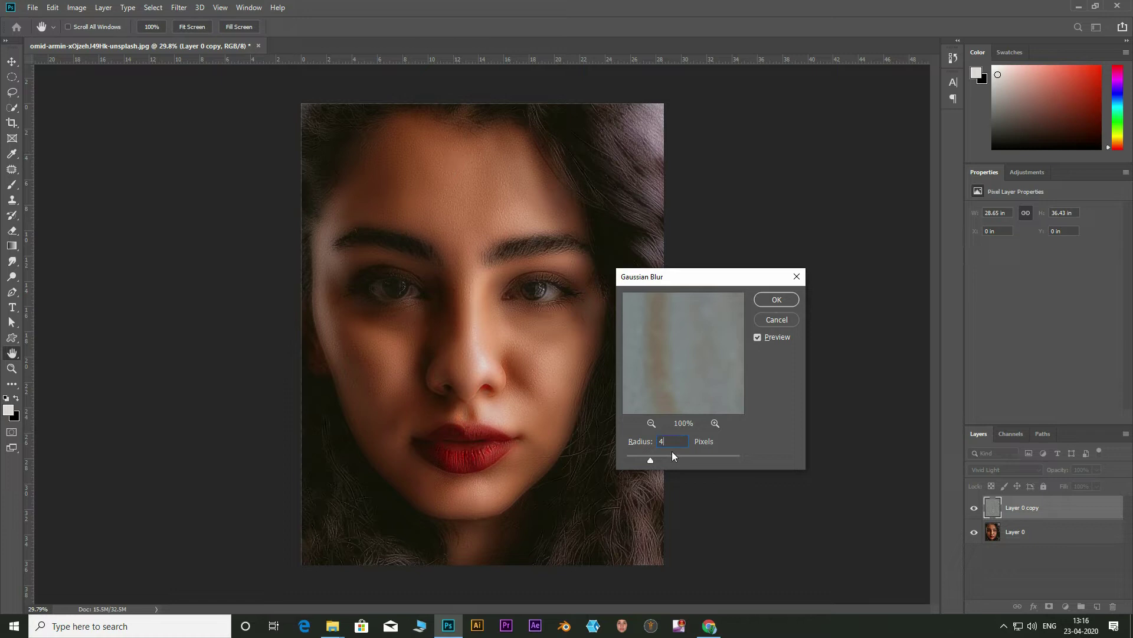
click(769, 300)
key(e)
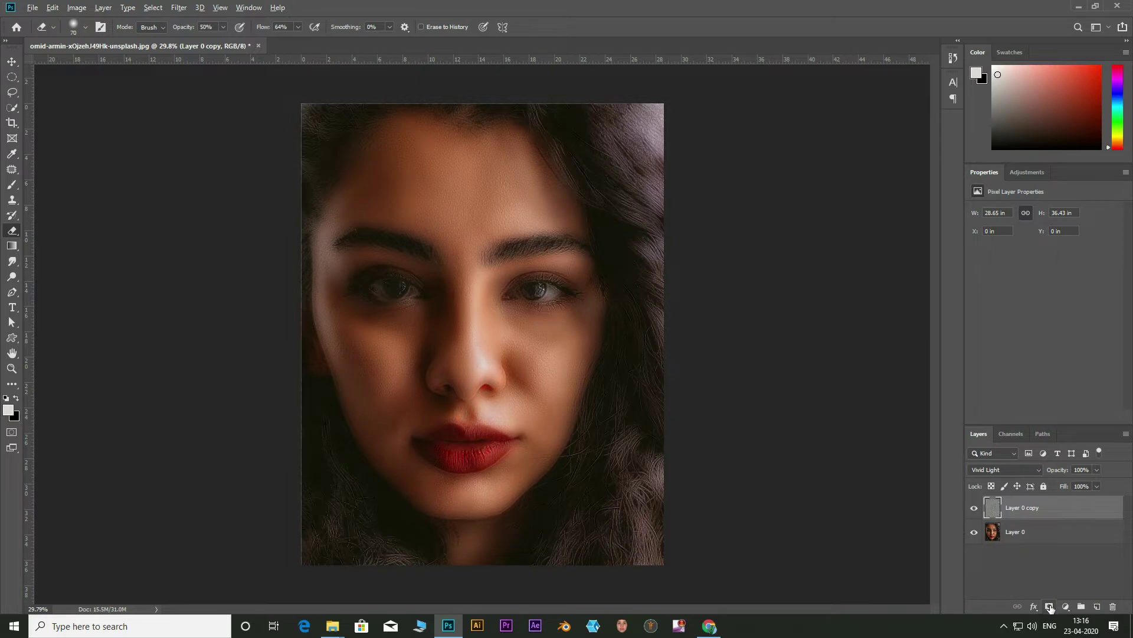
Add an inverted black mask to the copy and set a 600-pixel white brush at 40% flow
click(1049, 606)
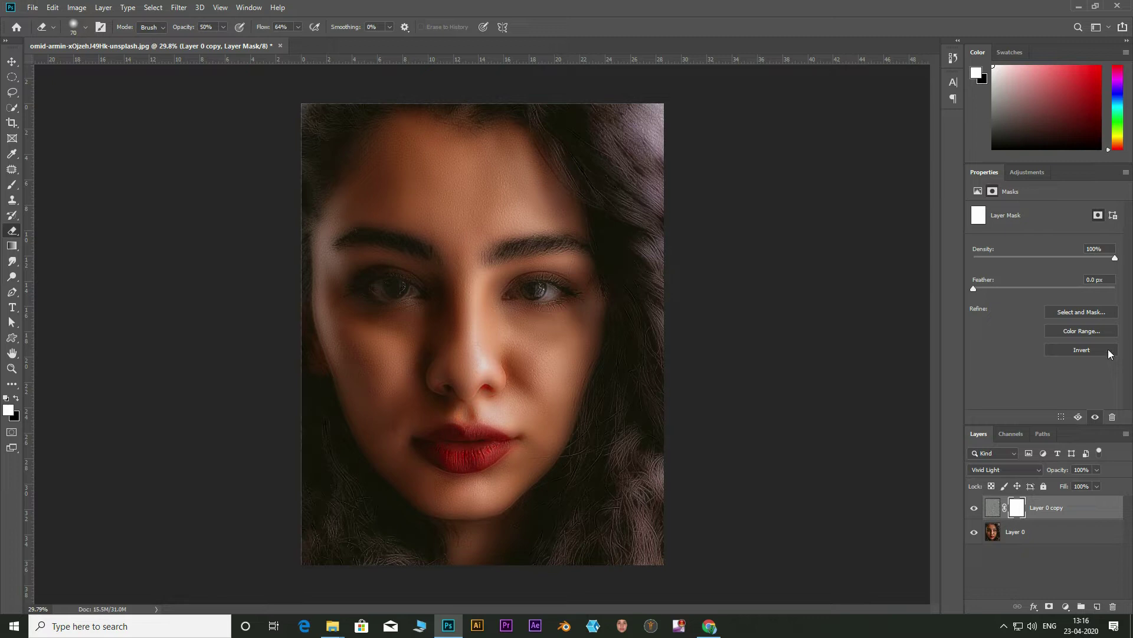
click(1089, 347)
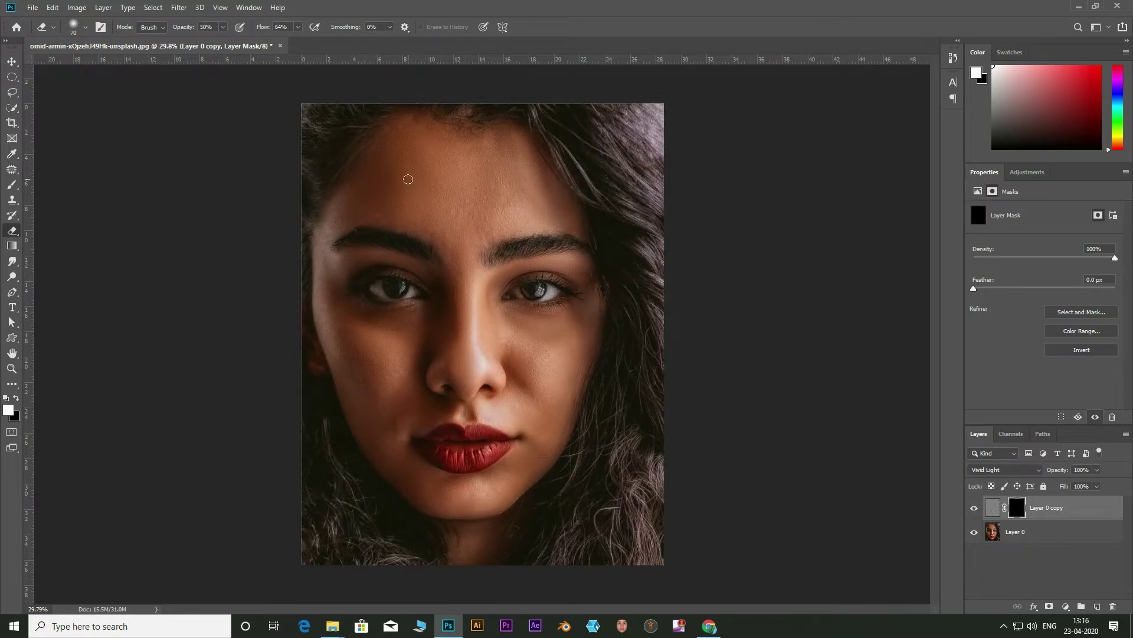
key(shift+4)
drag(224, 27, 250, 40)
key(bracketright)
key(bracketright)
key(bracketright)
key(bracketright)
key(bracketright)
key(bracketright)
key(bracketright)
key(bracketright)
key(bracketright)
key(bracketright)
key(bracketright)
key(bracketright)
key(x)
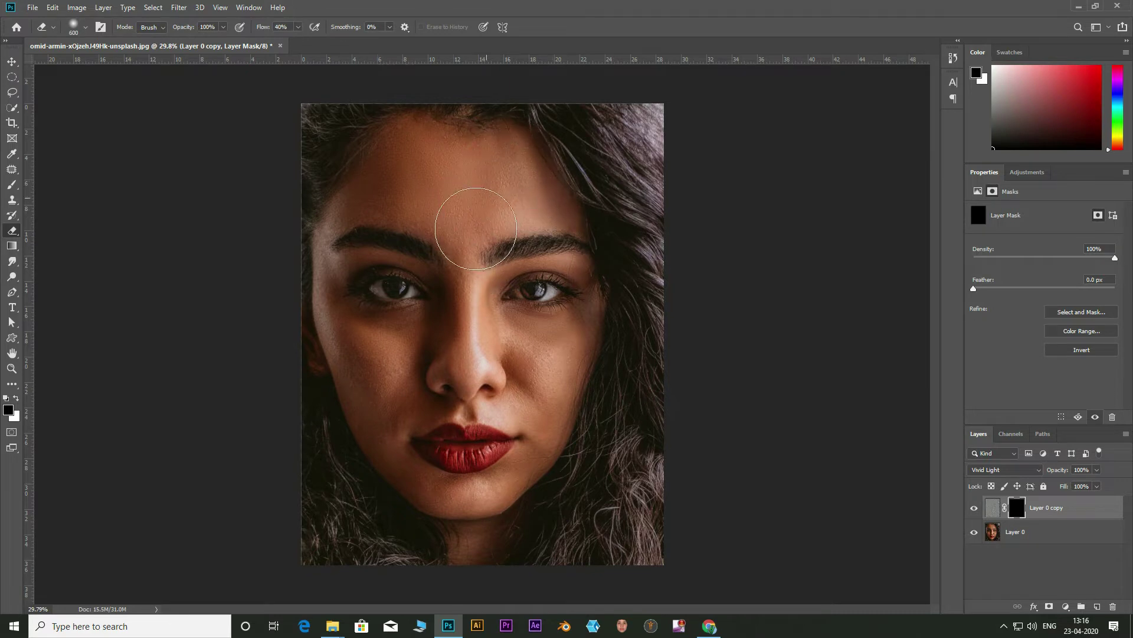
Paint white over the forehead and both cheeks, check the mask, and lower flow to 21%
drag(374, 187, 440, 159)
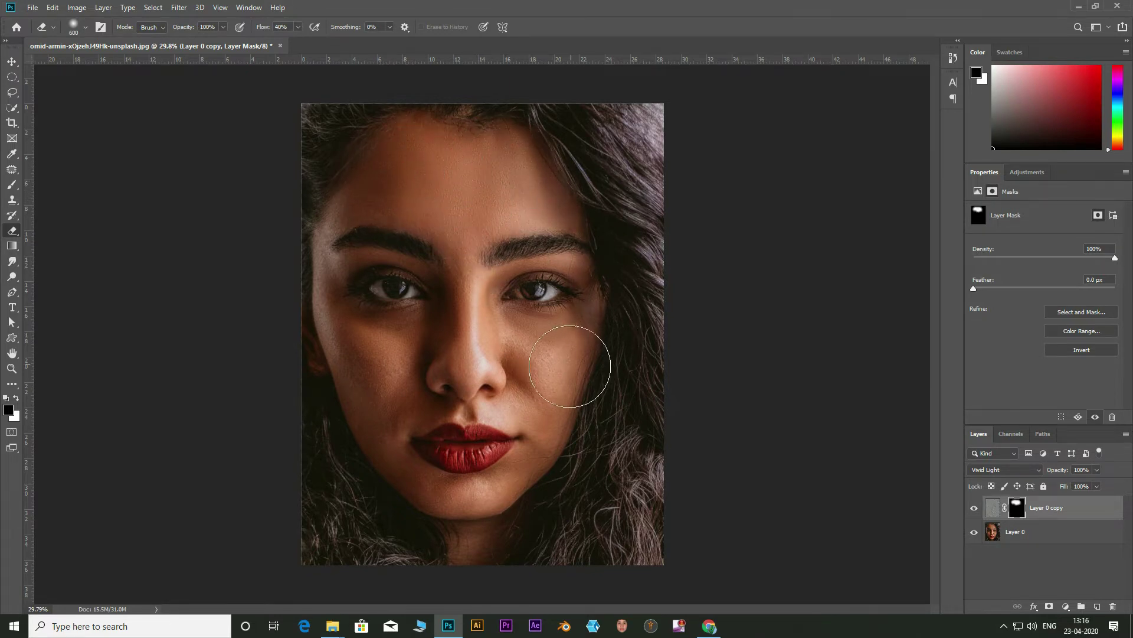
drag(531, 346, 546, 363)
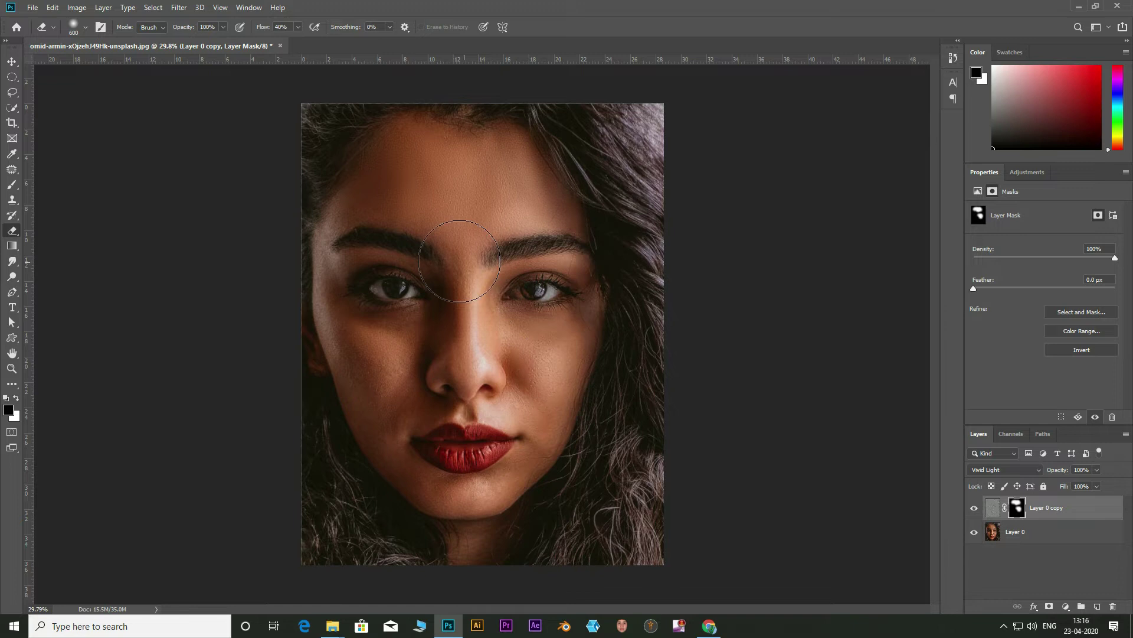
drag(408, 348, 392, 374)
key(bracketleft)
key(bracketleft)
key(bracketleft)
key(bracketleft)
key(bracketleft)
key(bracketleft)
key(bracketleft)
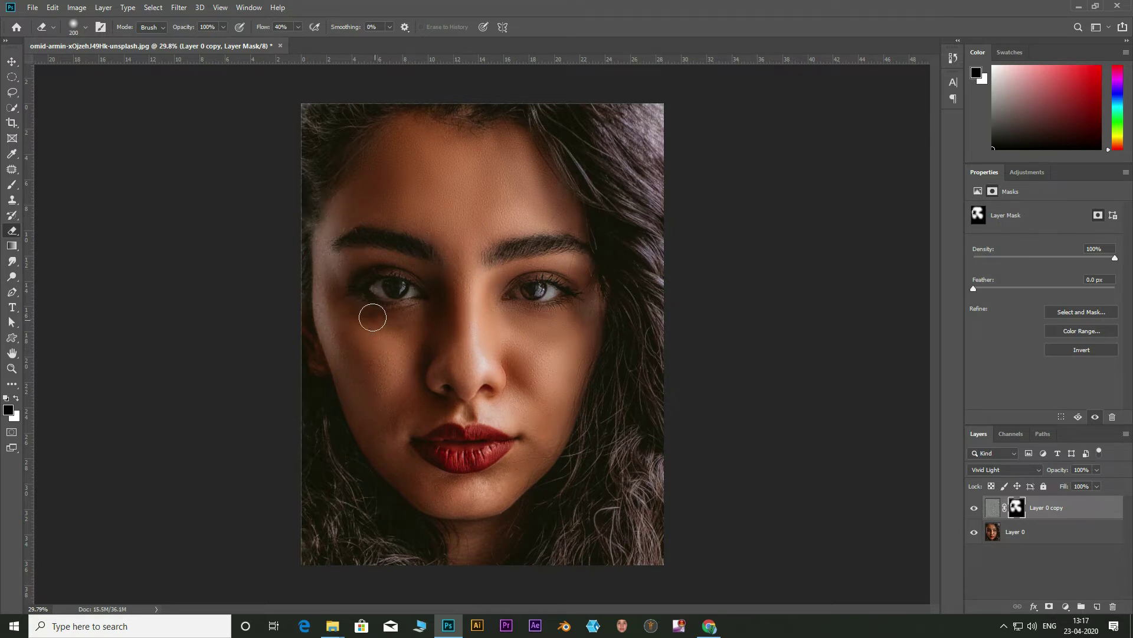
key(bracketright)
key(bracketright)
key(x)
alt+click(1017, 507)
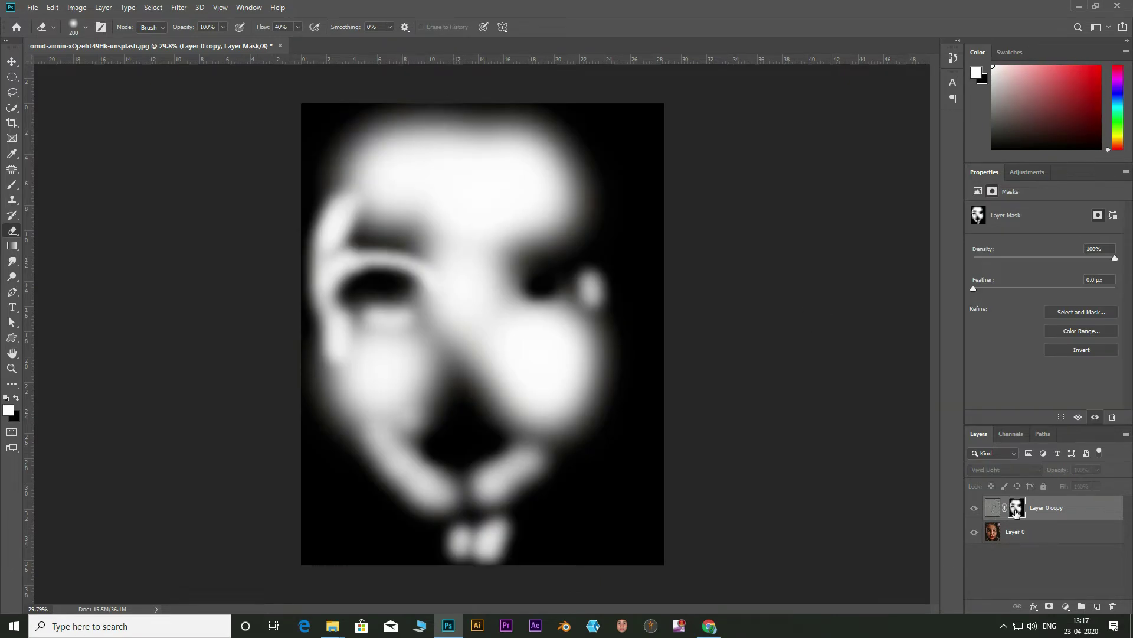
alt+click(1017, 507)
key(shift+2)
key(shift+1)
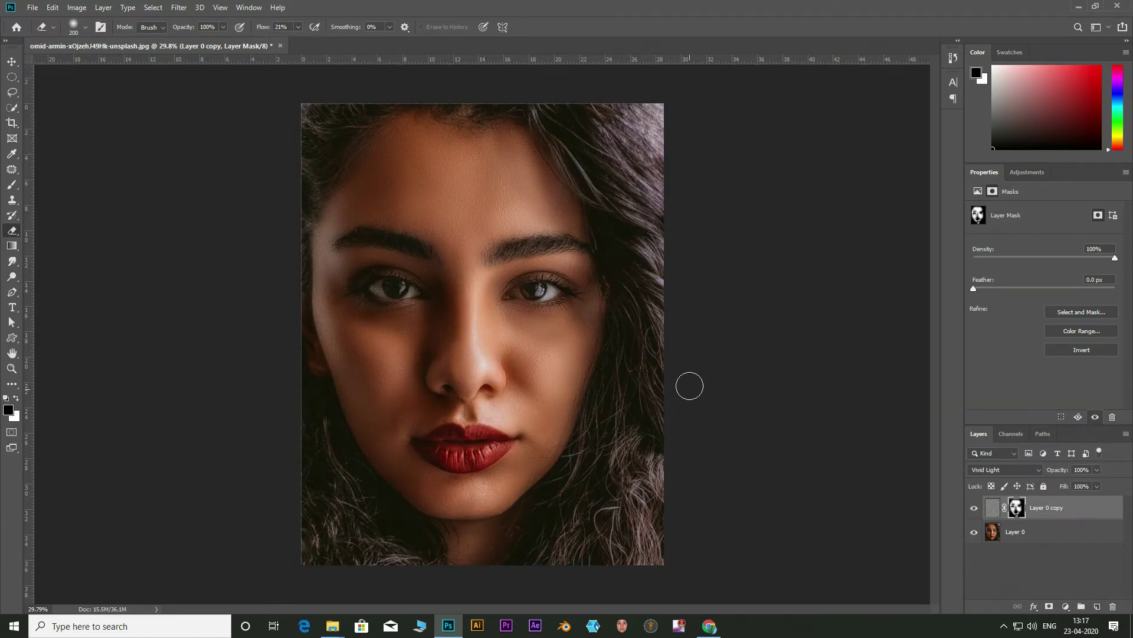
Add a new empty Layer 1 on top and zoom in on the eye
click(1097, 606)
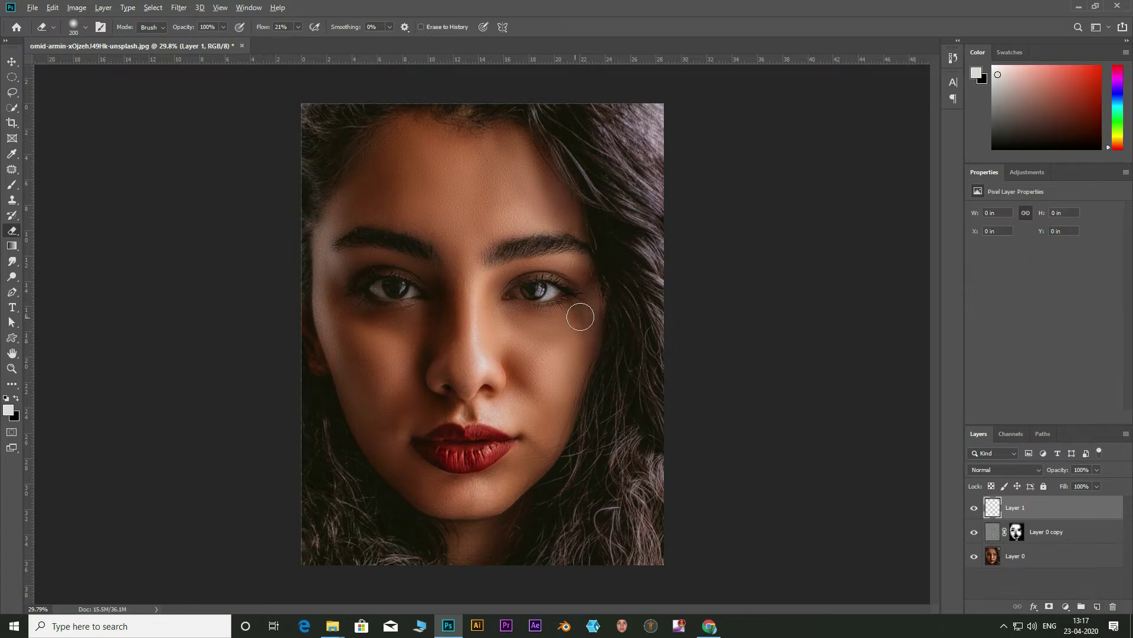
scroll(528, 298, up, 3)
scroll(567, 267, up, 7)
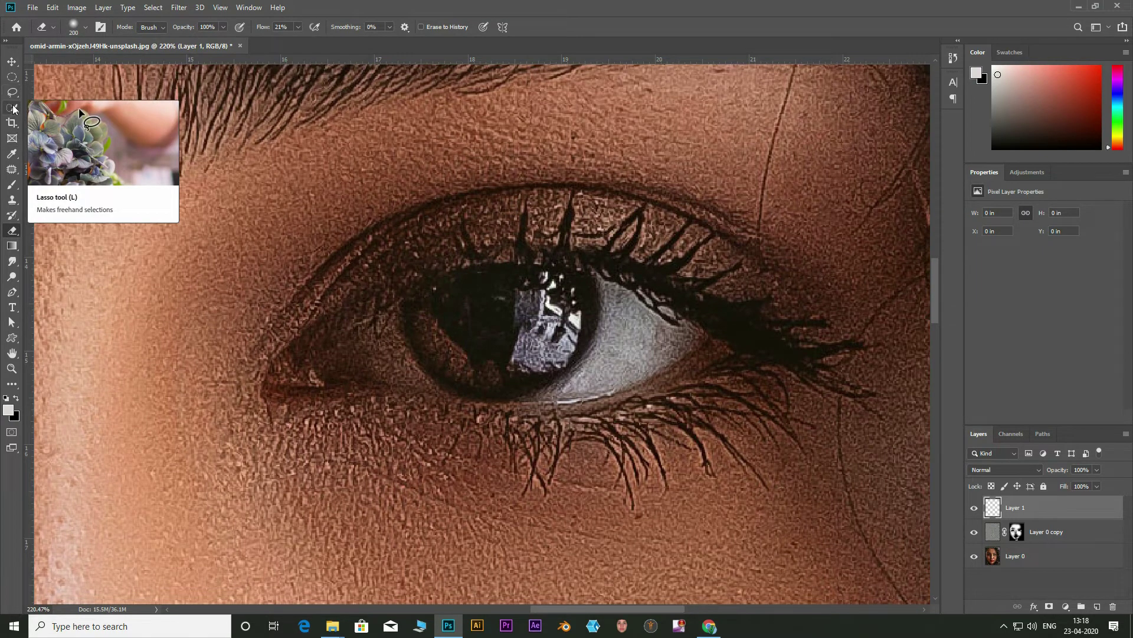
Choose the Elliptical Marquee Tool from the selection tool flyout
click(13, 77)
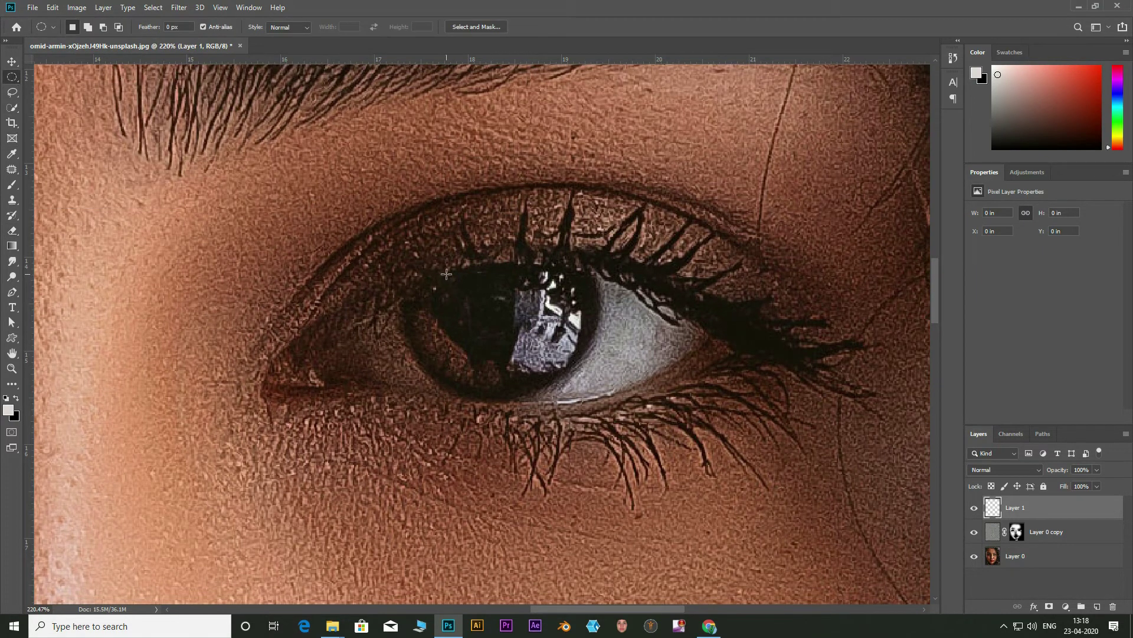
right_click(13, 81)
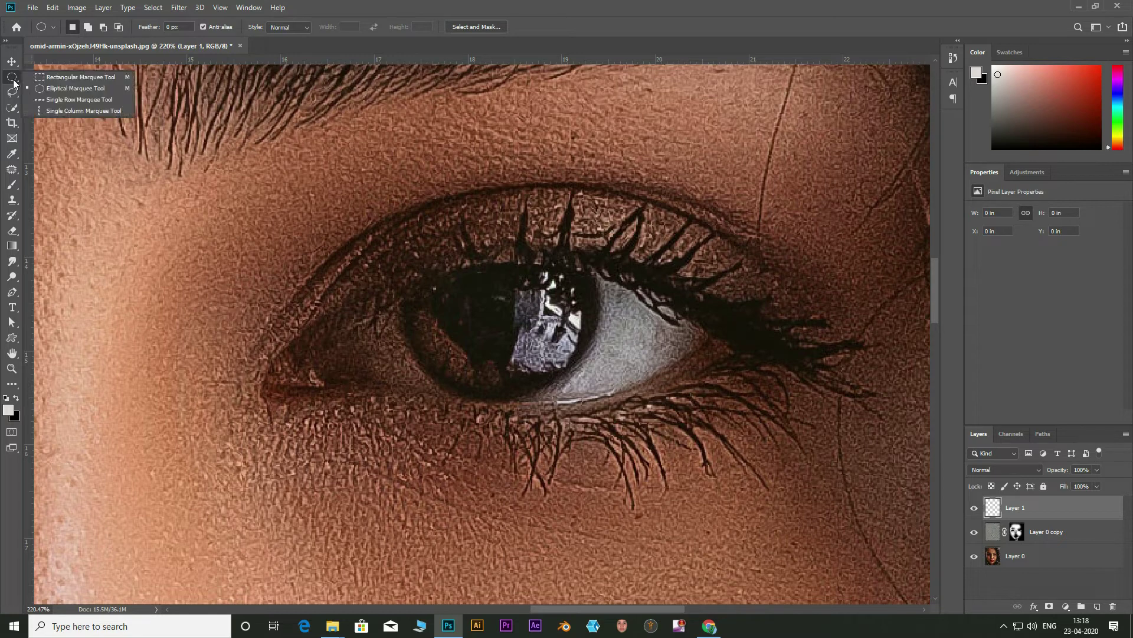
click(56, 90)
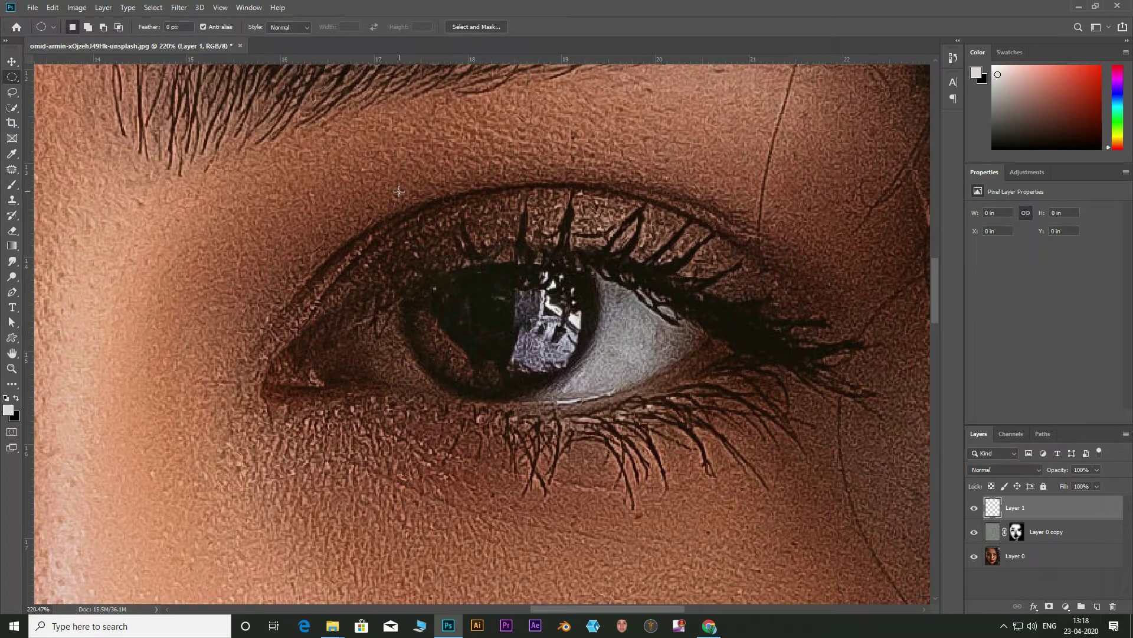
Select a circle around the iris and subtract a smaller inner circle to leave a ring
drag(396, 185, 632, 400)
key(alt)
drag(451, 219, 615, 378)
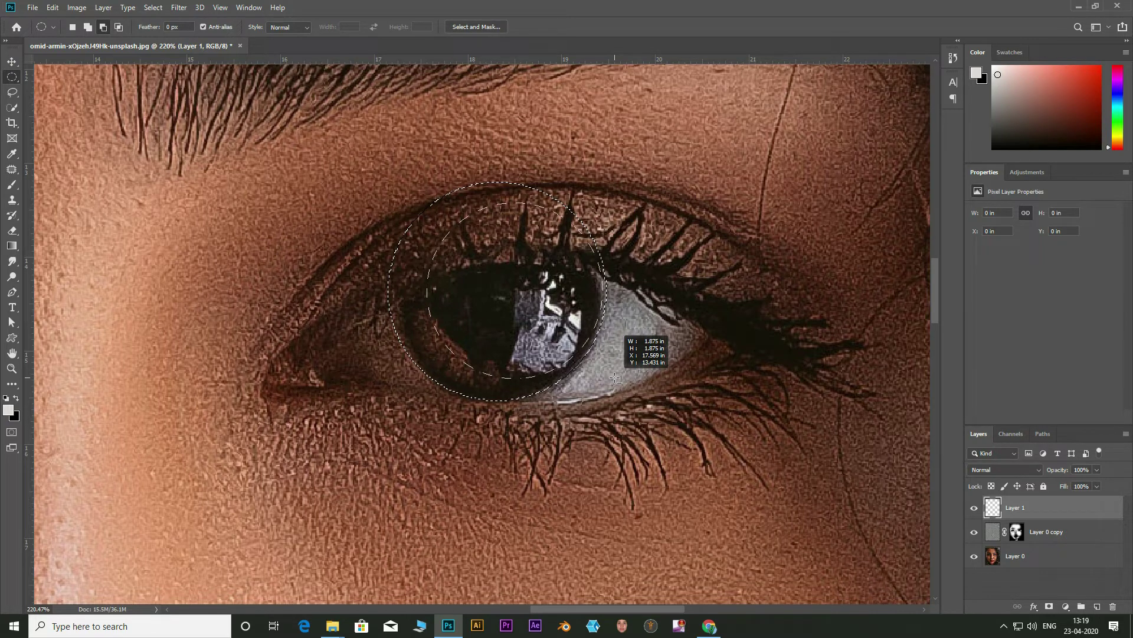
drag(615, 378, 615, 378)
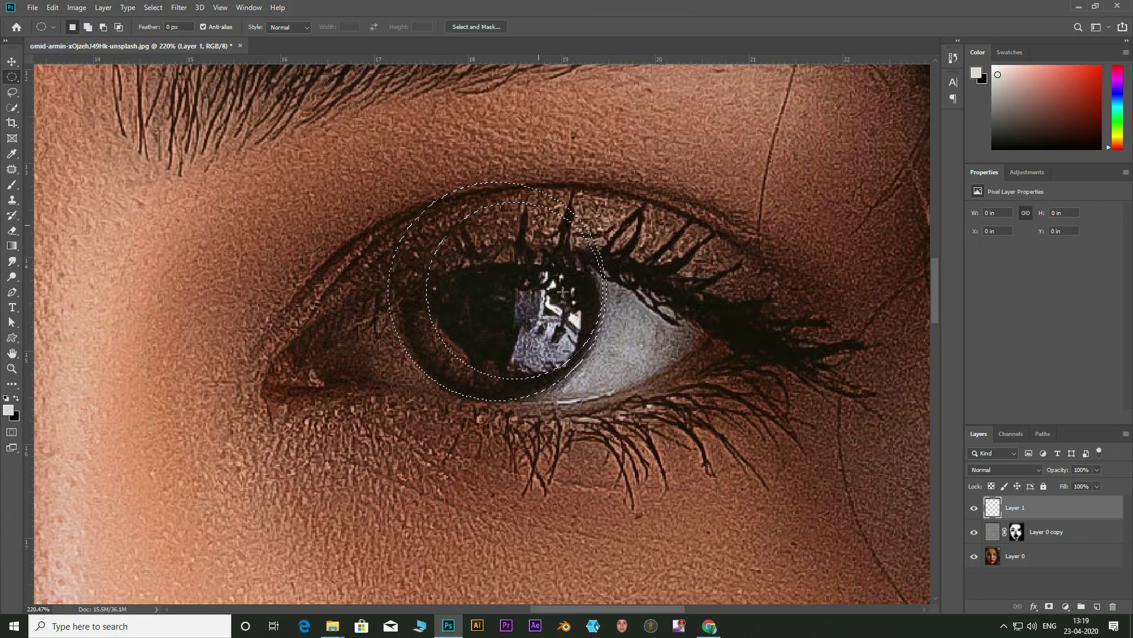
Reset the colours, make white the foreground, and fill the ring on Layer 1 with white
click(6, 399)
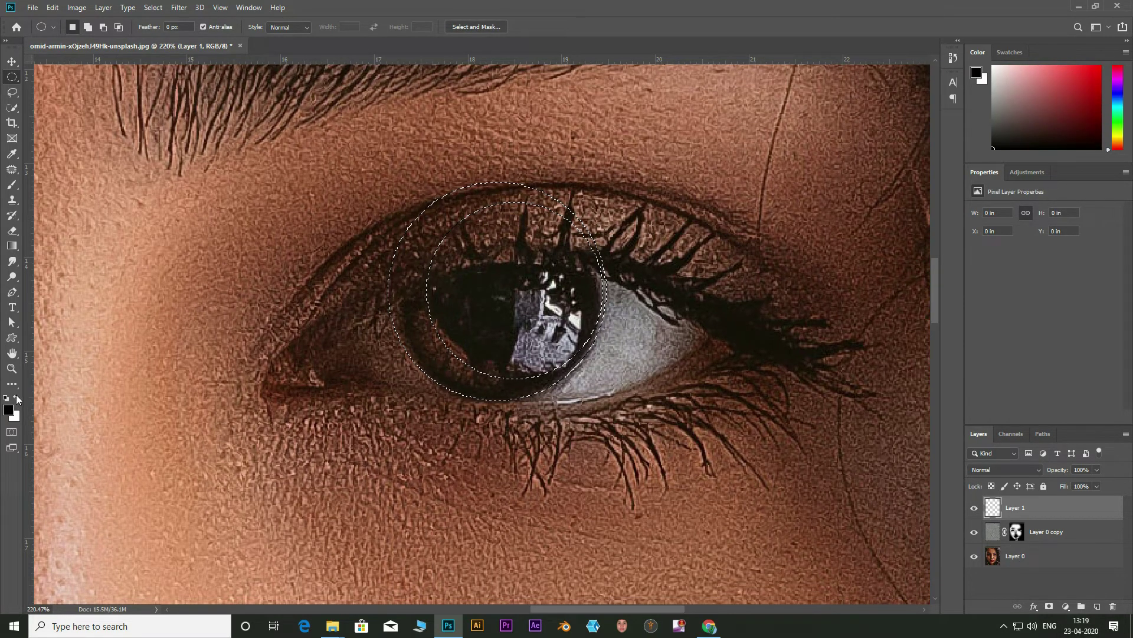
click(16, 397)
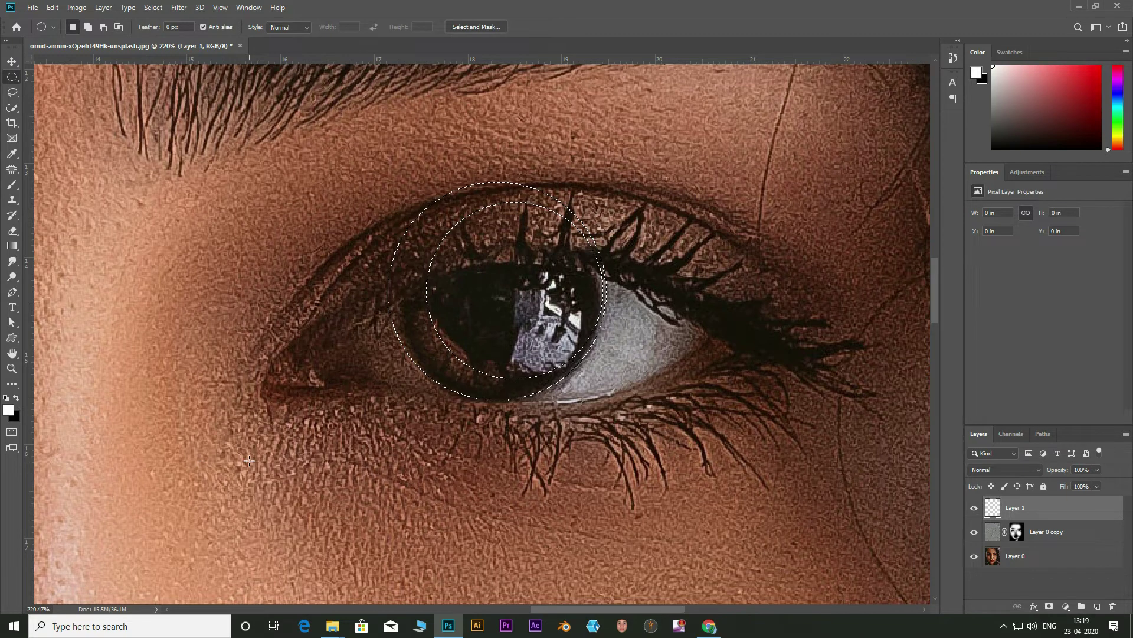
key(alt+BackSpace)
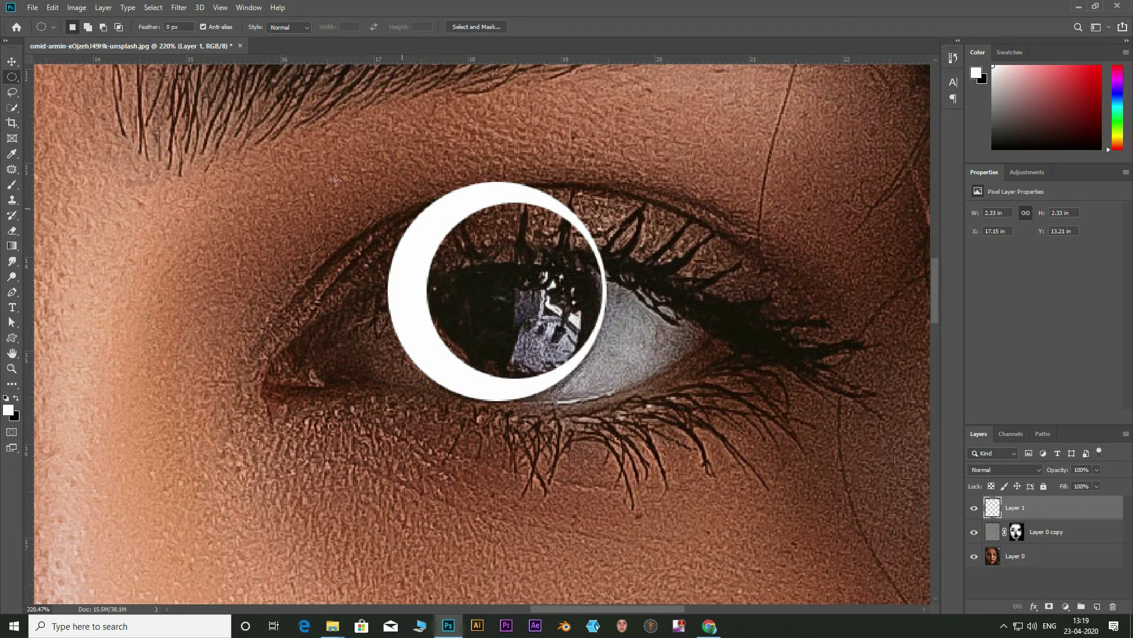
Blur the white ring on Layer 1 with a Gaussian Blur of about 7.4 pixels
click(178, 7)
mouse_move(248, 141)
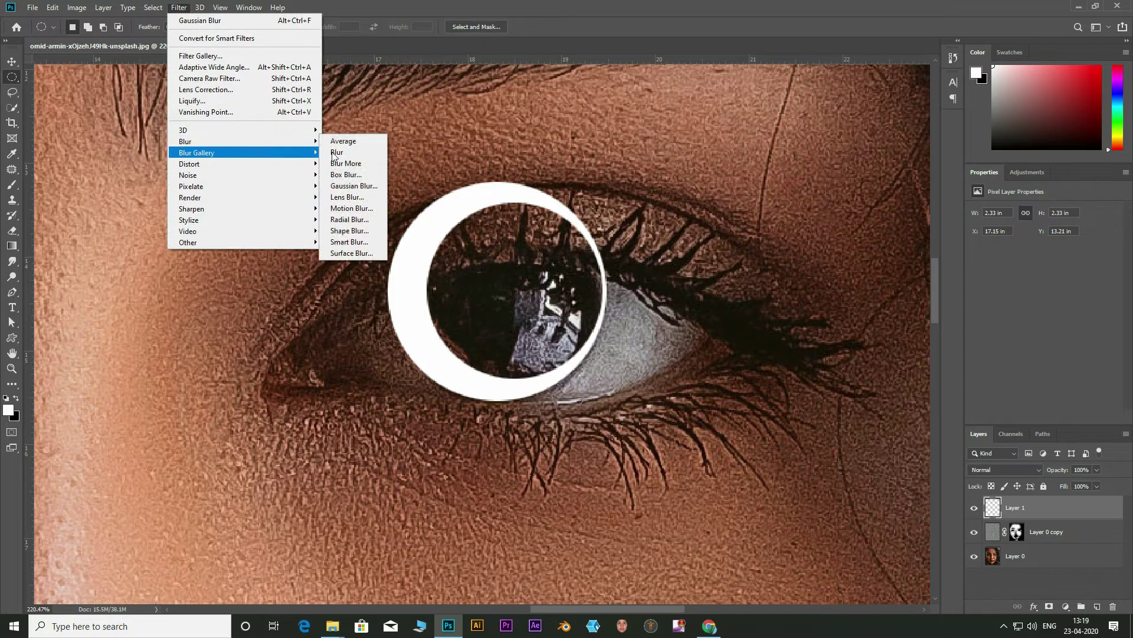
click(353, 185)
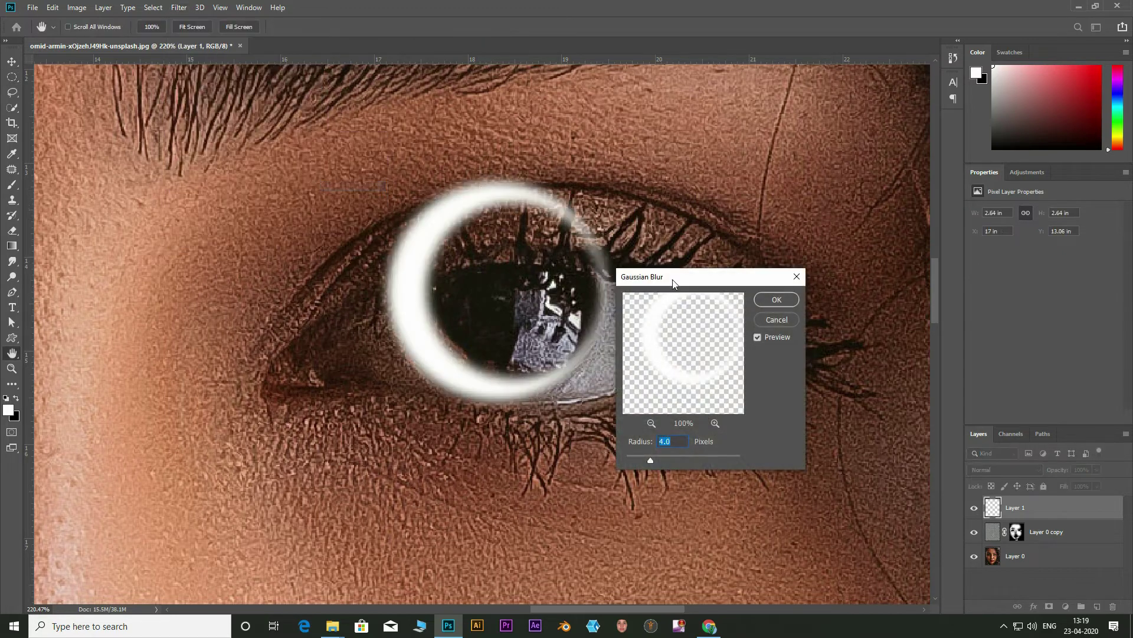
drag(674, 283, 732, 263)
drag(709, 437, 723, 438)
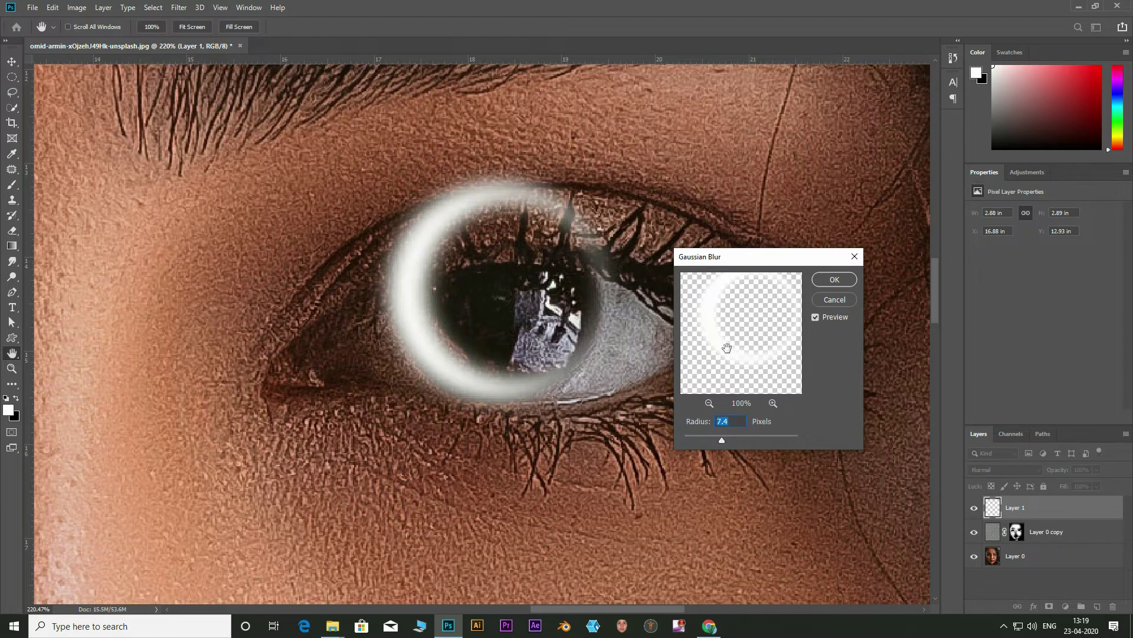
click(833, 280)
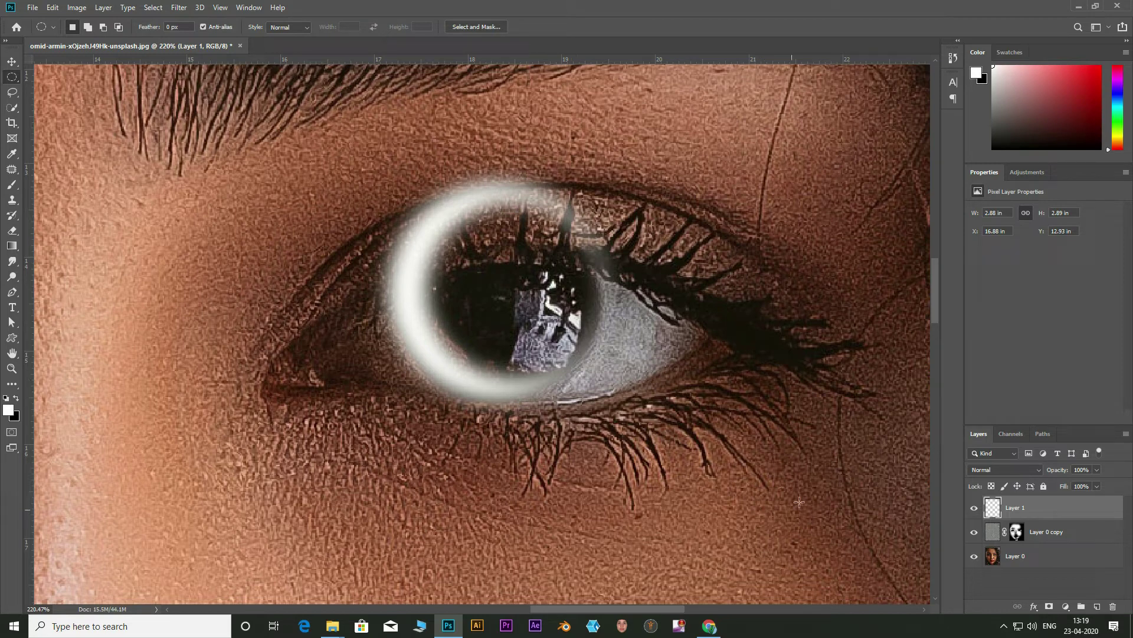
Change Layer 1's blend mode to Soft Light
click(1003, 470)
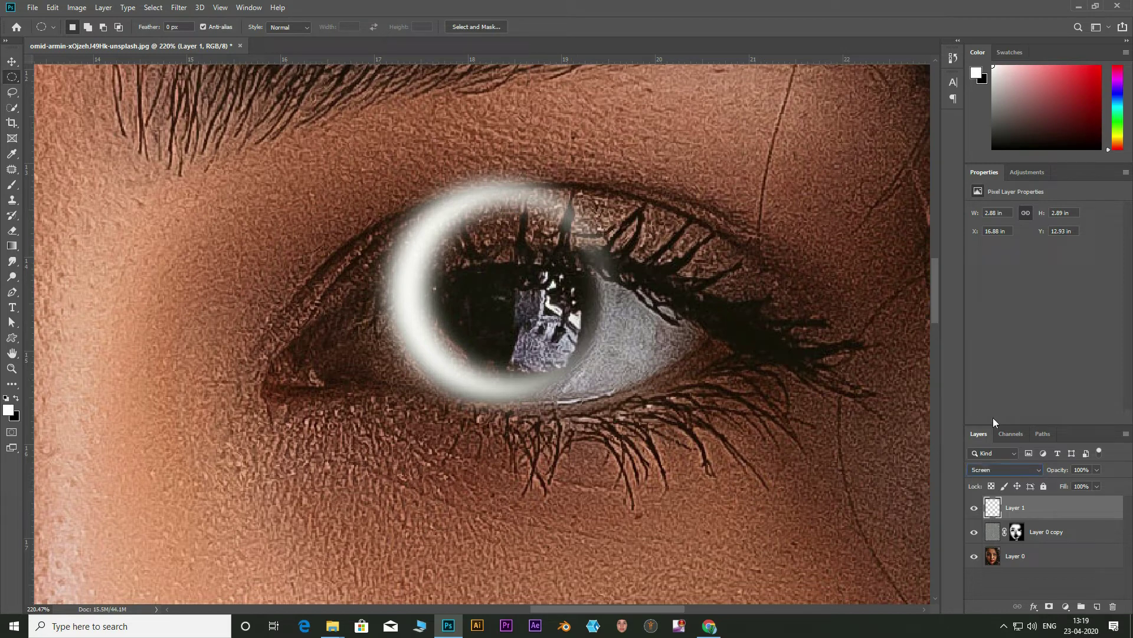
click(1018, 471)
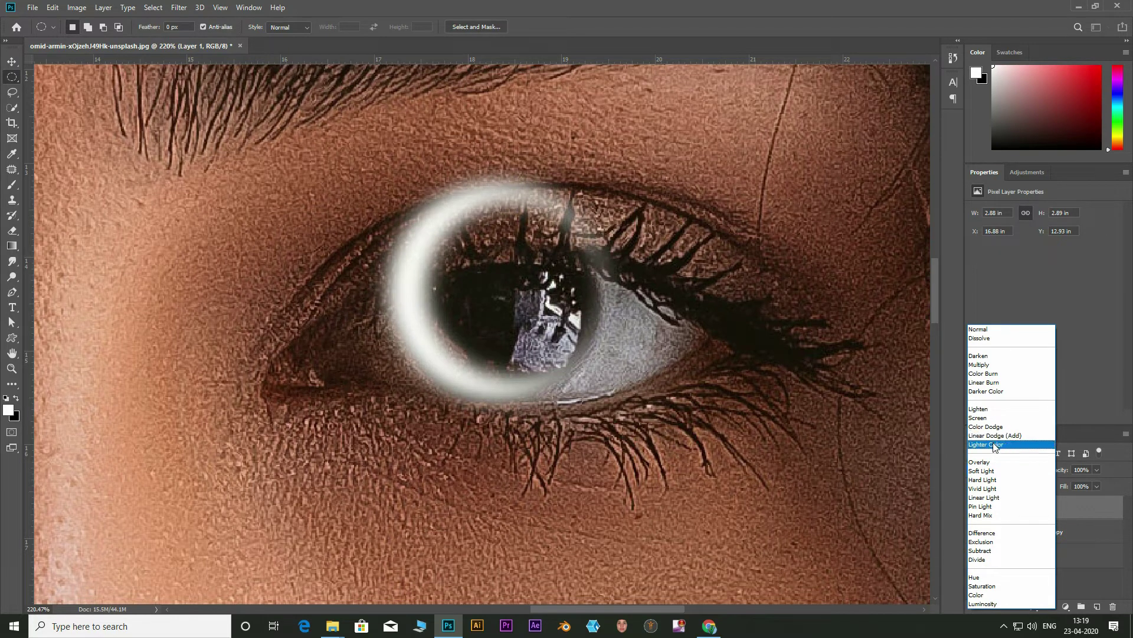
click(989, 476)
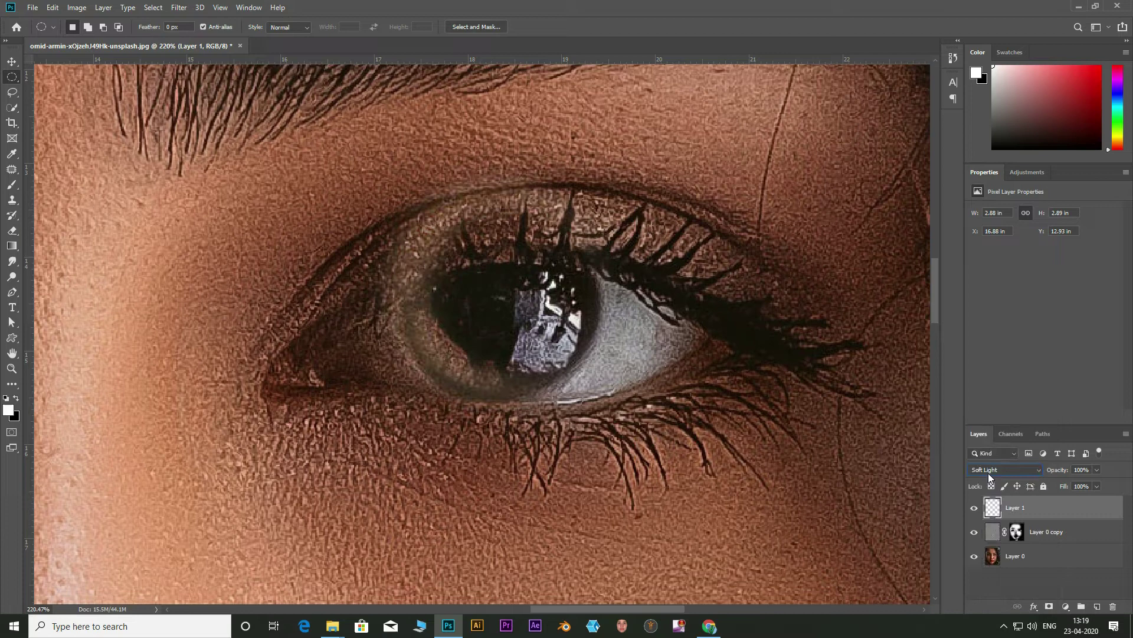
Rotate the ring about −93°, scale it to 79.22% and position it over the iris
key(ctrl+t)
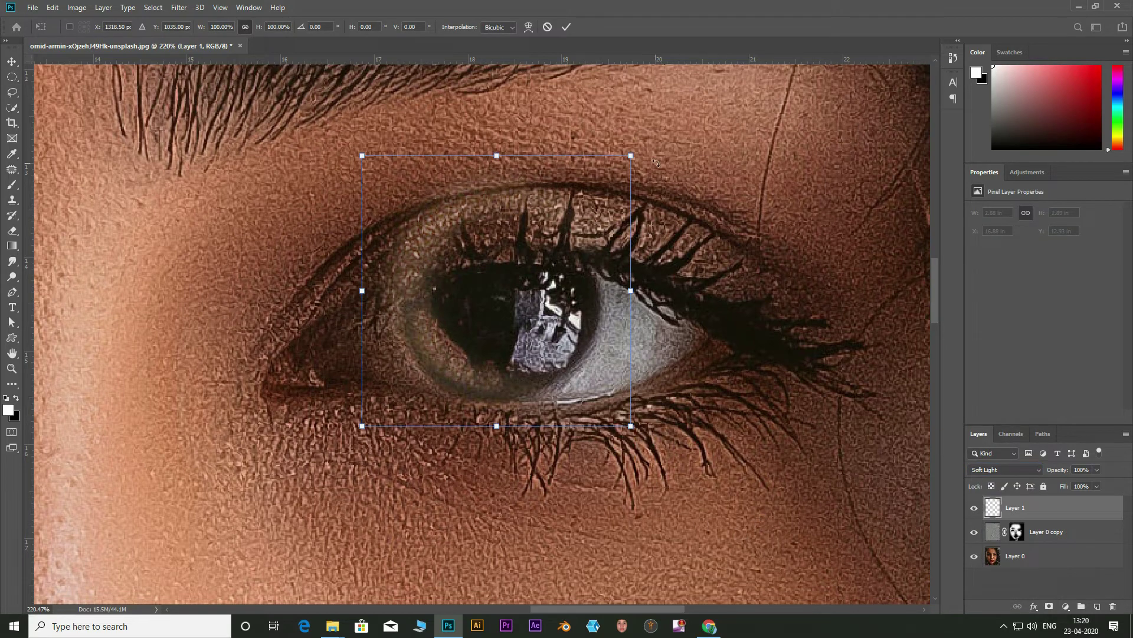
drag(655, 163, 576, 102)
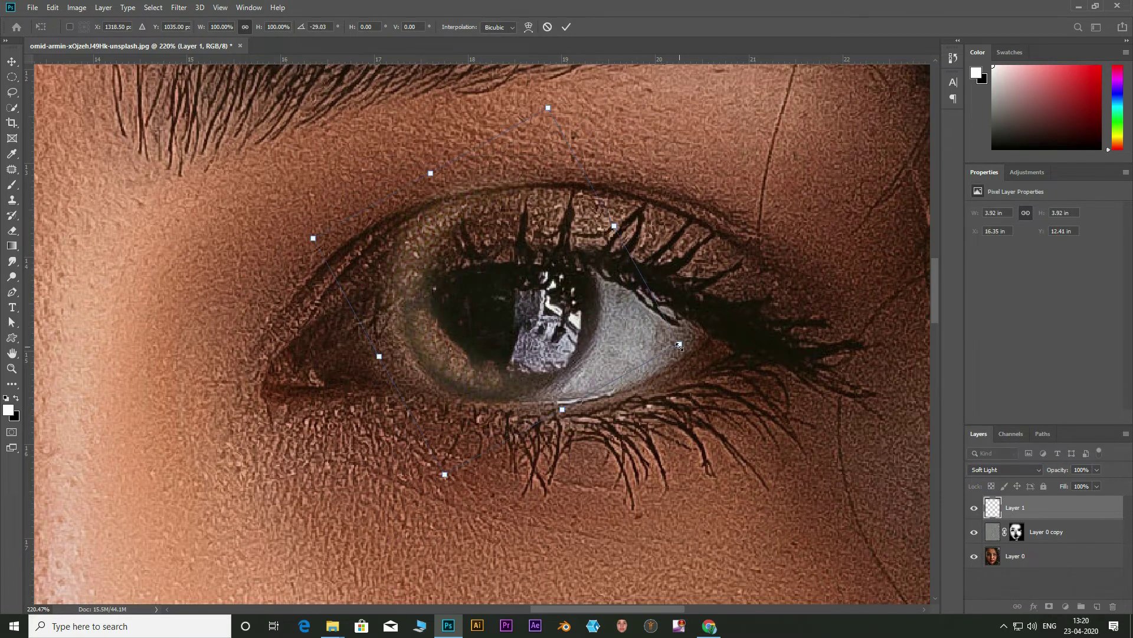
drag(679, 345, 602, 322)
drag(476, 321, 508, 344)
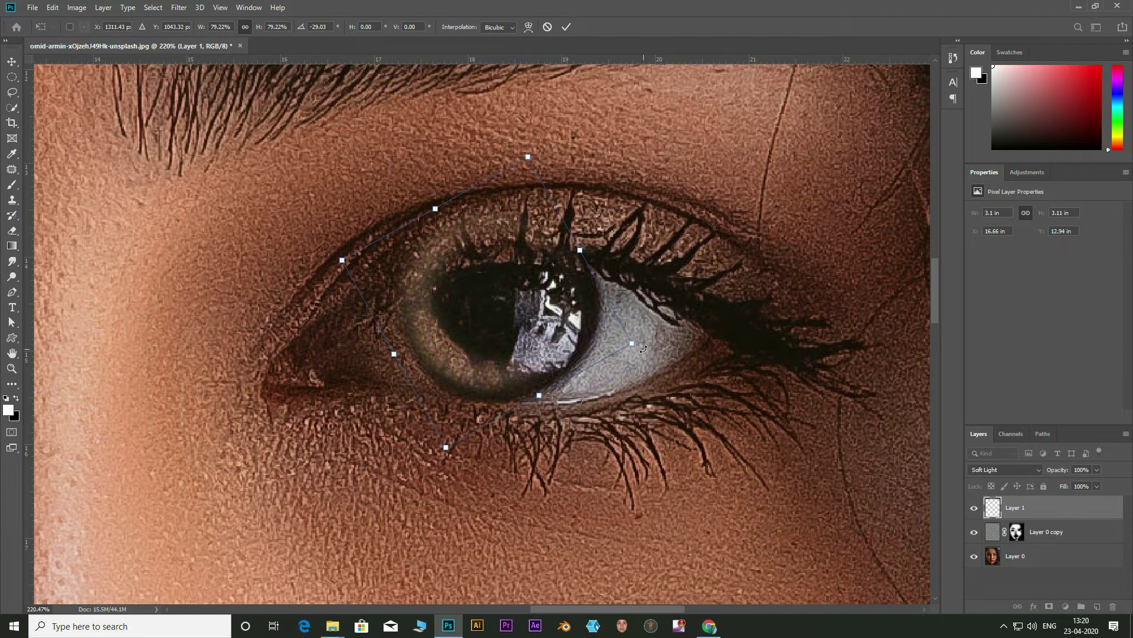
drag(643, 349, 546, 239)
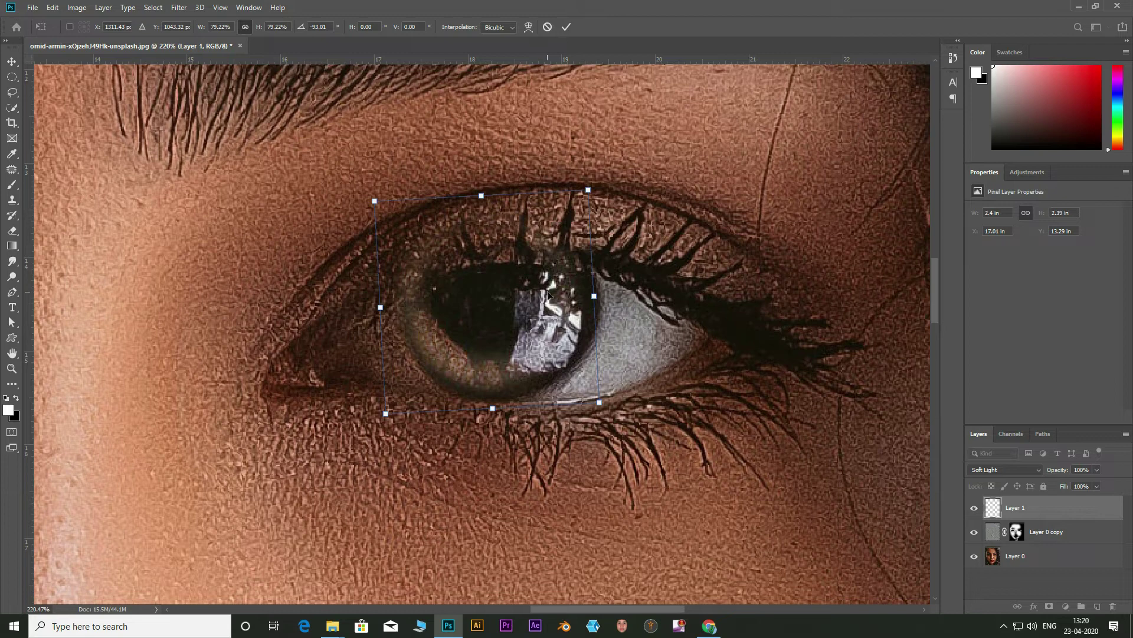
drag(549, 294, 553, 296)
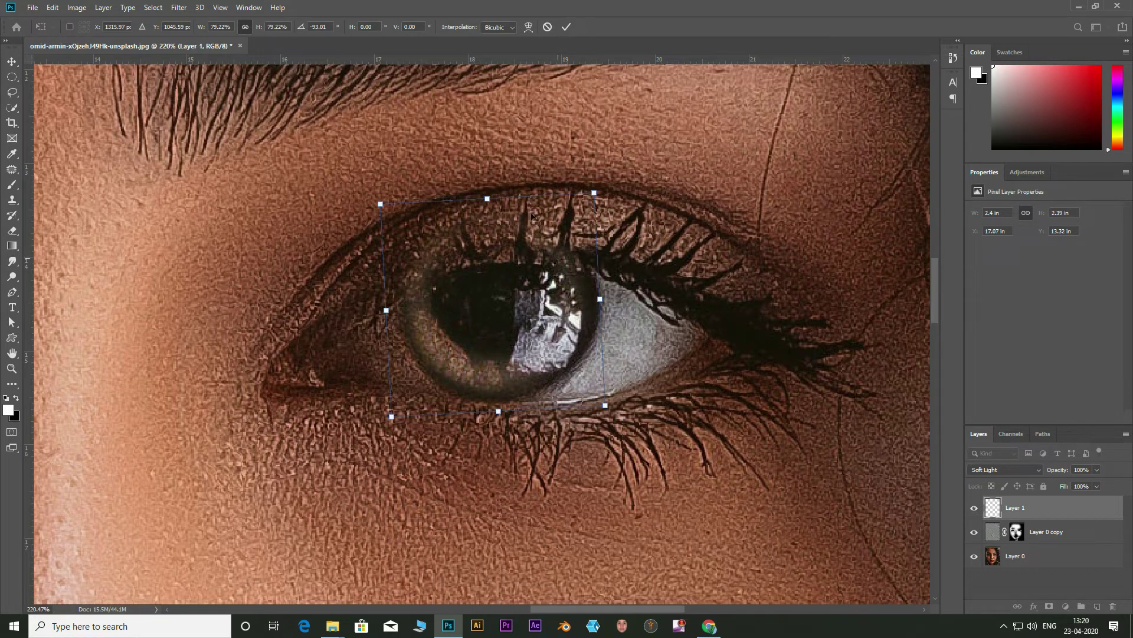
click(564, 27)
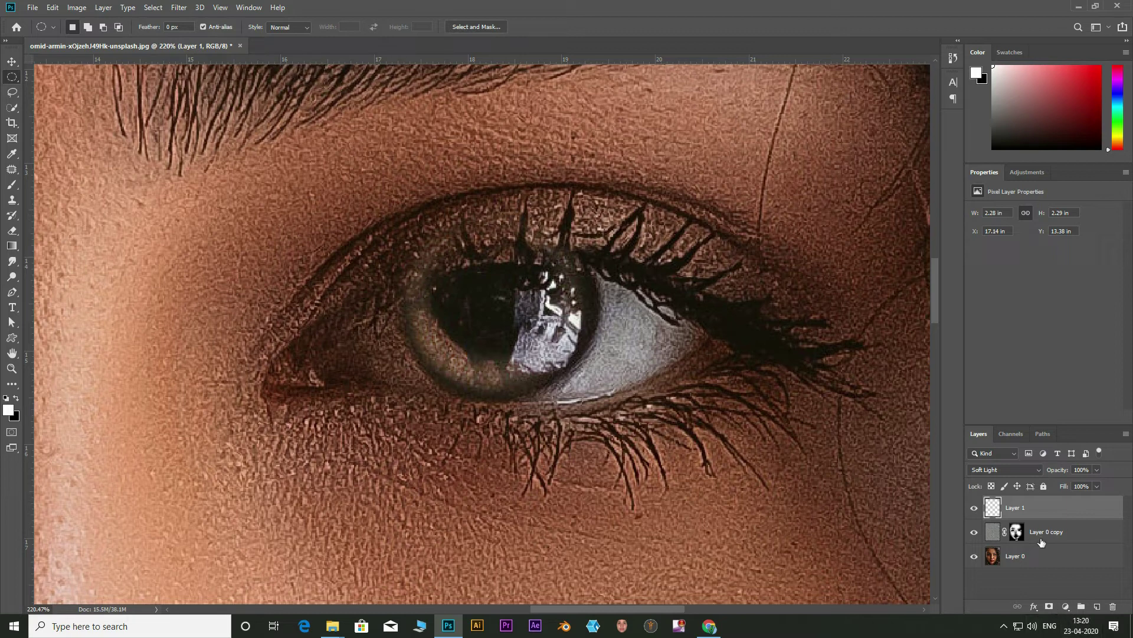
Duplicate the ring layer, hide Layer 1 copy, and add a layer mask to Layer 1
key(ctrl+j)
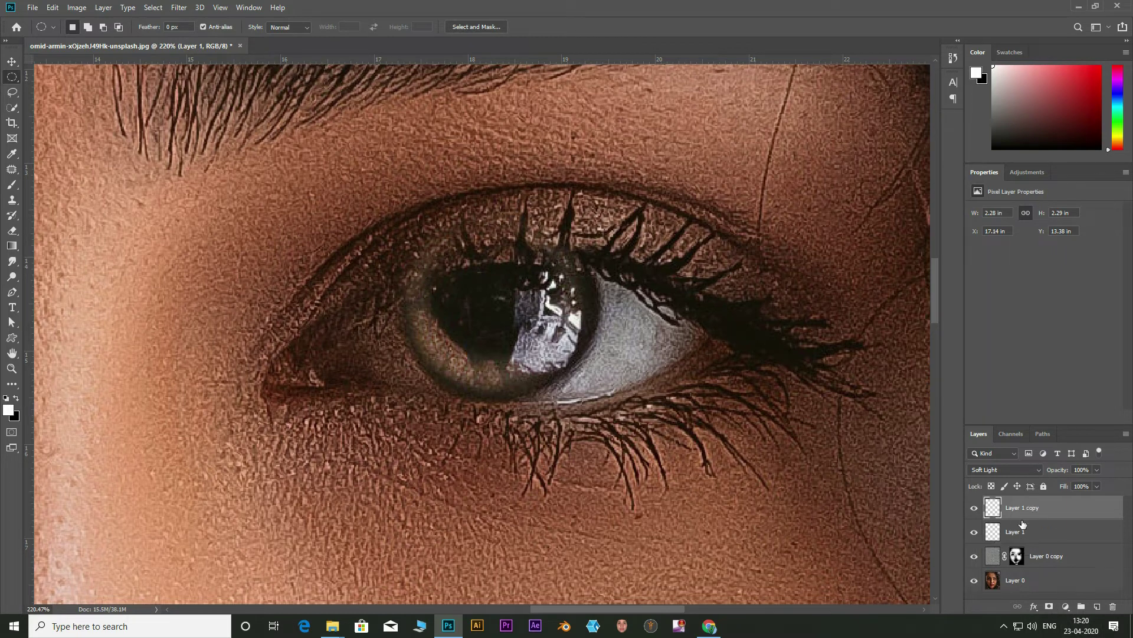
click(974, 508)
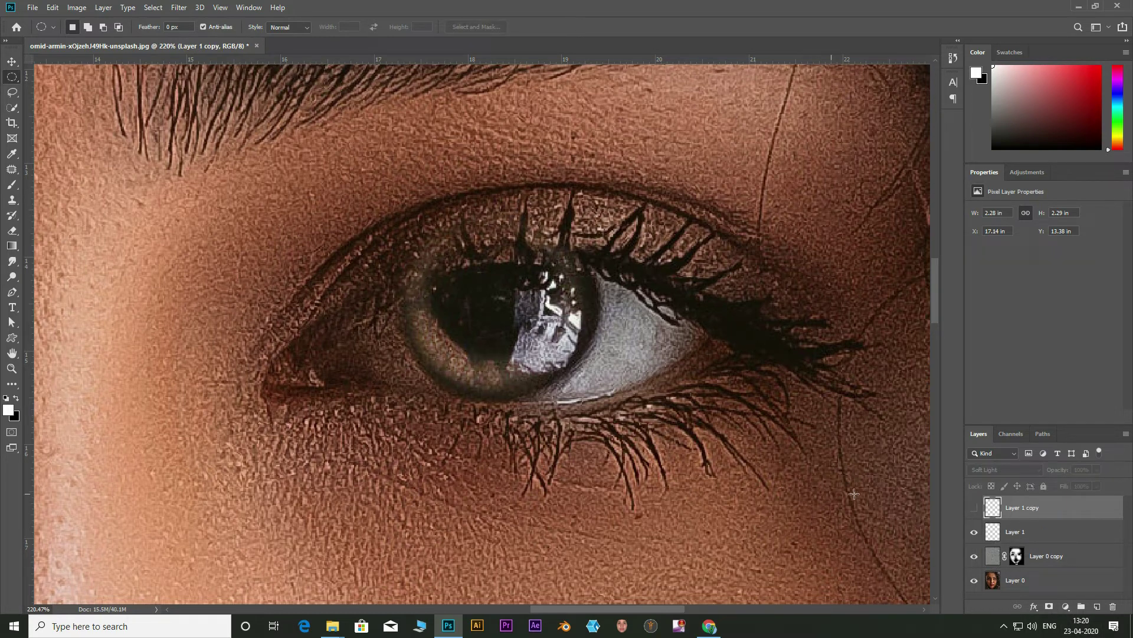
key(alt+bracketleft)
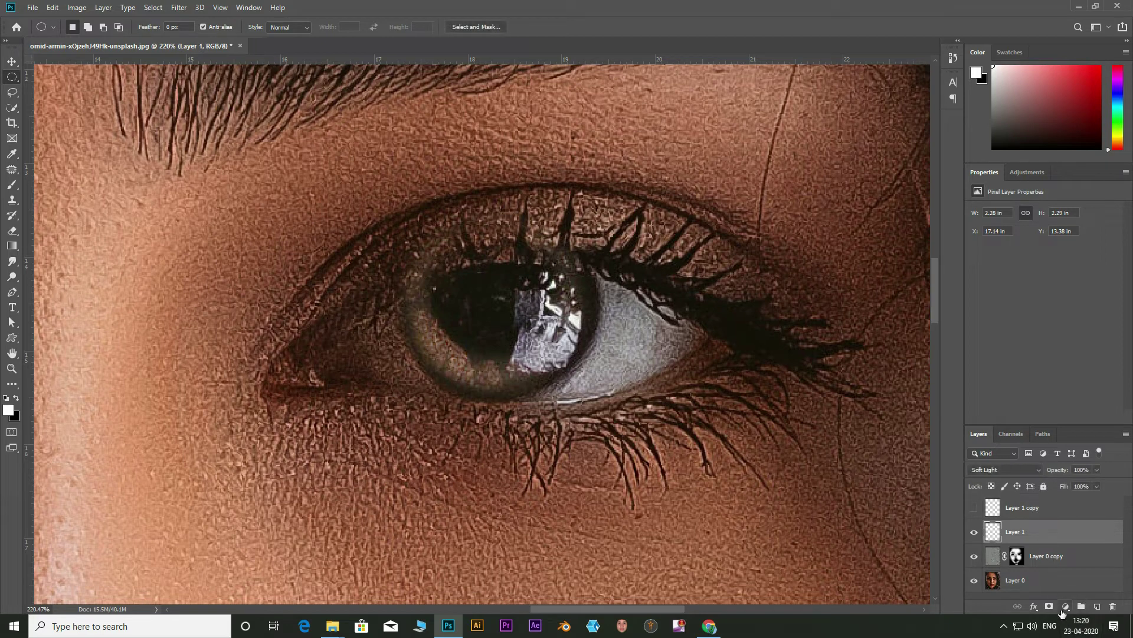
click(1049, 607)
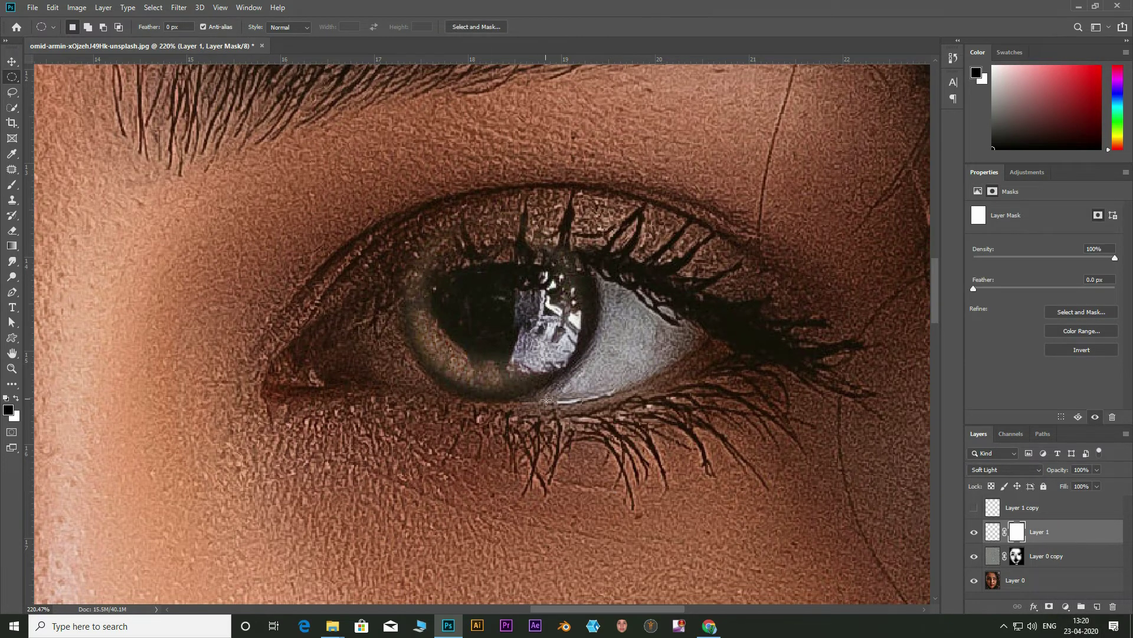
Paint black on Layer 1's mask with a 60 px brush at 100% opacity over the upper lashes
key(b)
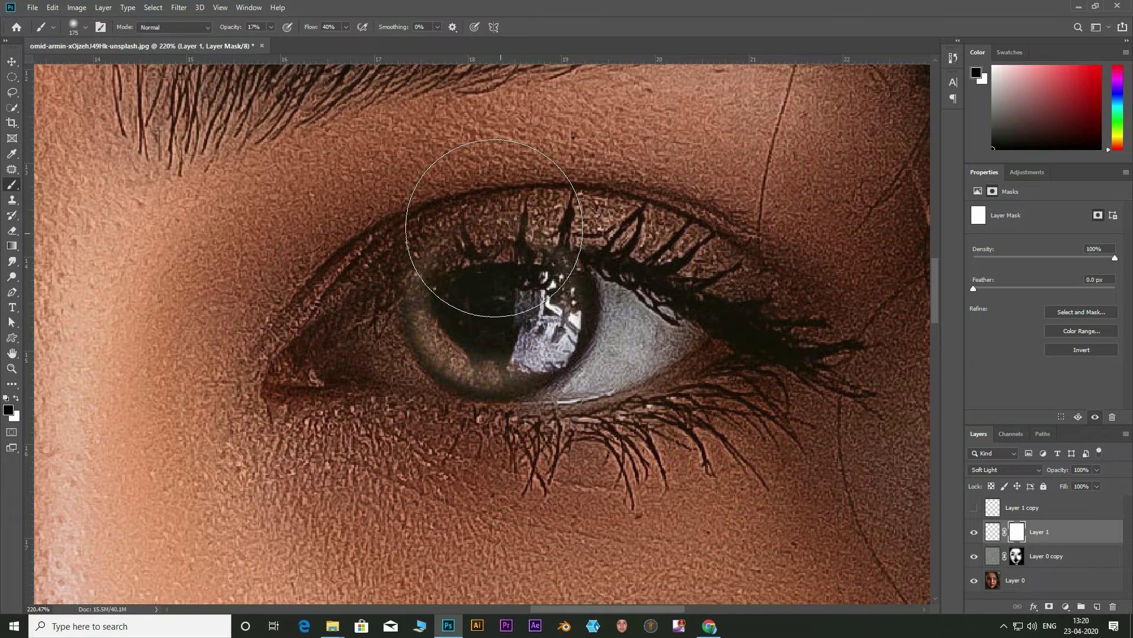
key(bracketleft)
key(bracketleft)
key(bracketleft)
key(bracketleft)
key(bracketleft)
key(bracketleft)
key(bracketleft)
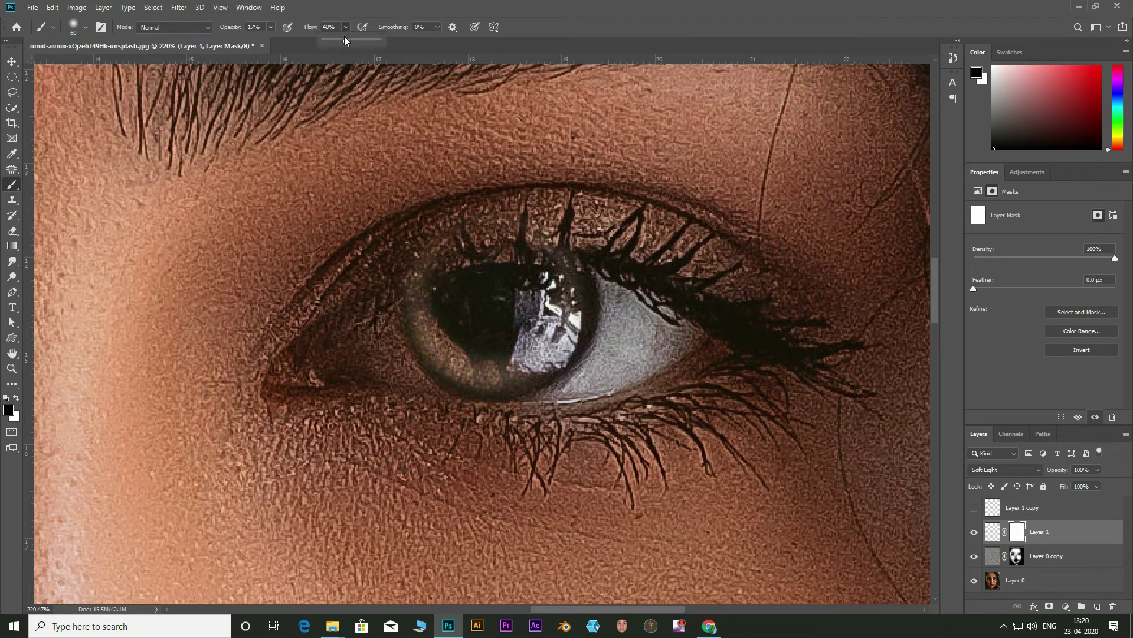
click(271, 27)
drag(269, 39, 313, 51)
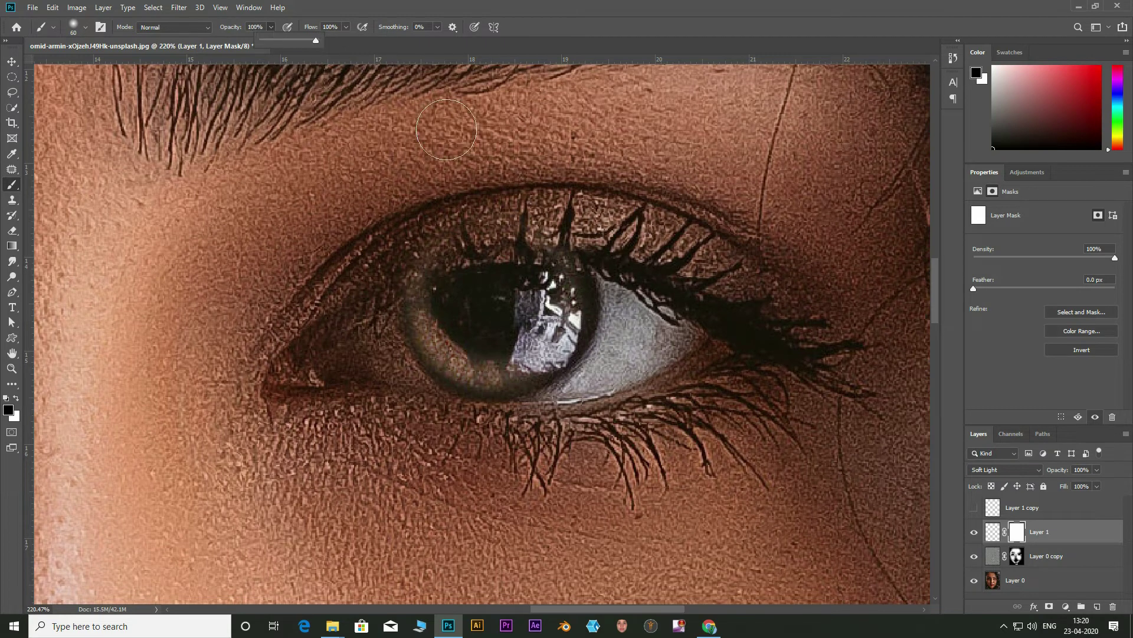
mouse_move(452, 229)
mouse_down()
mouse_move(555, 229)
mouse_move(629, 248)
mouse_move(442, 224)
mouse_move(391, 287)
mouse_up()
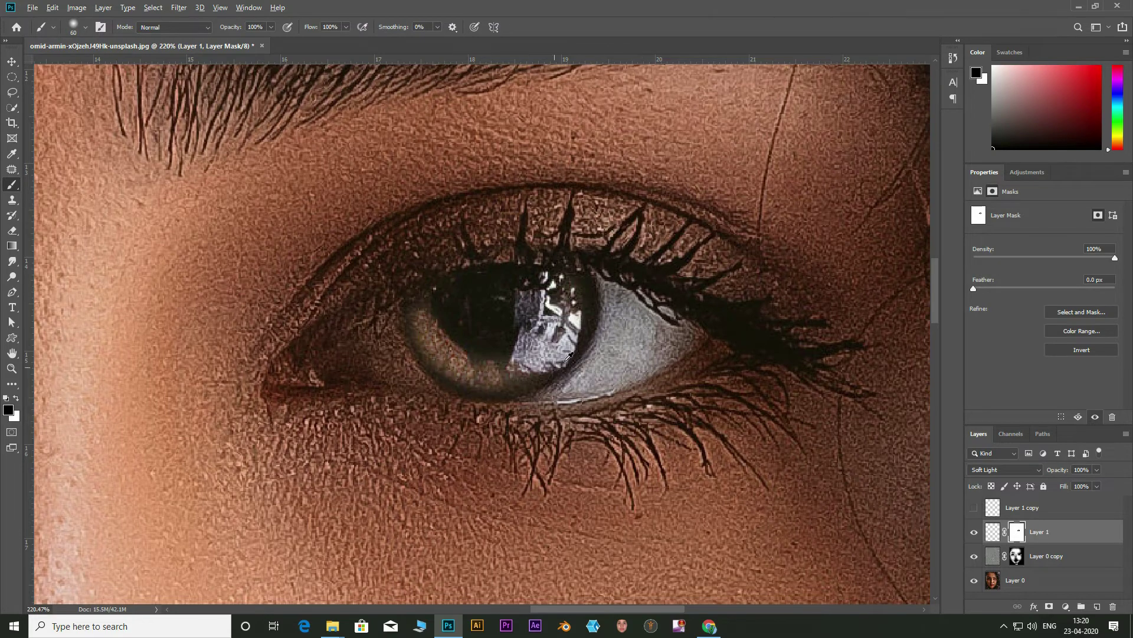
scroll(518, 392, down, 6)
scroll(319, 328, up, 5)
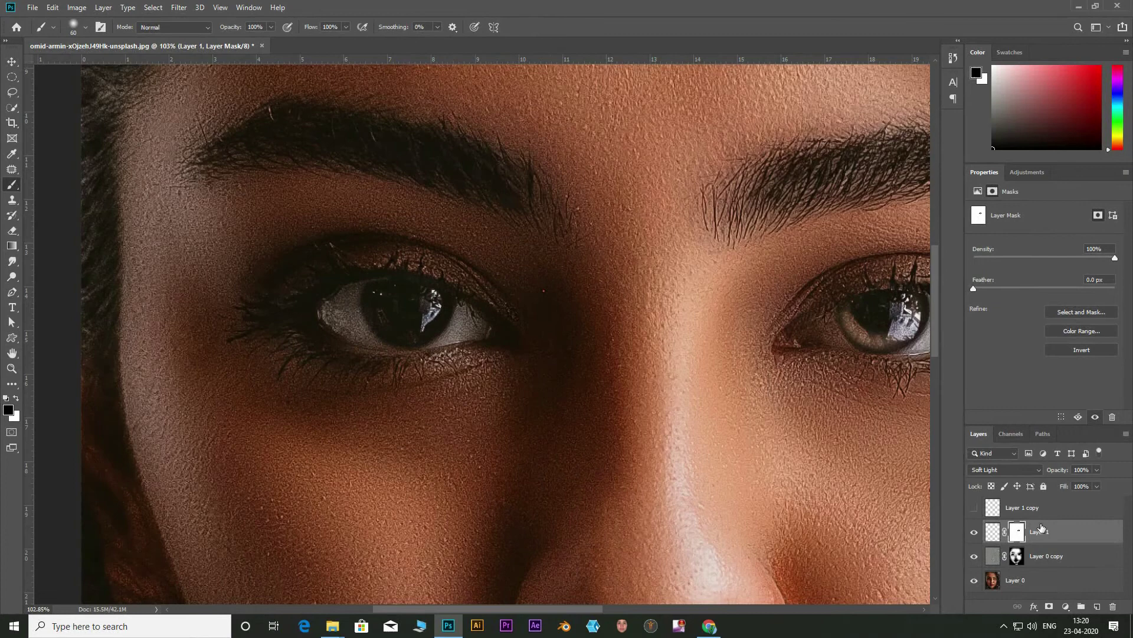
Show Layer 1 copy and move it onto the left eye, rotated -13°
click(1015, 512)
click(974, 508)
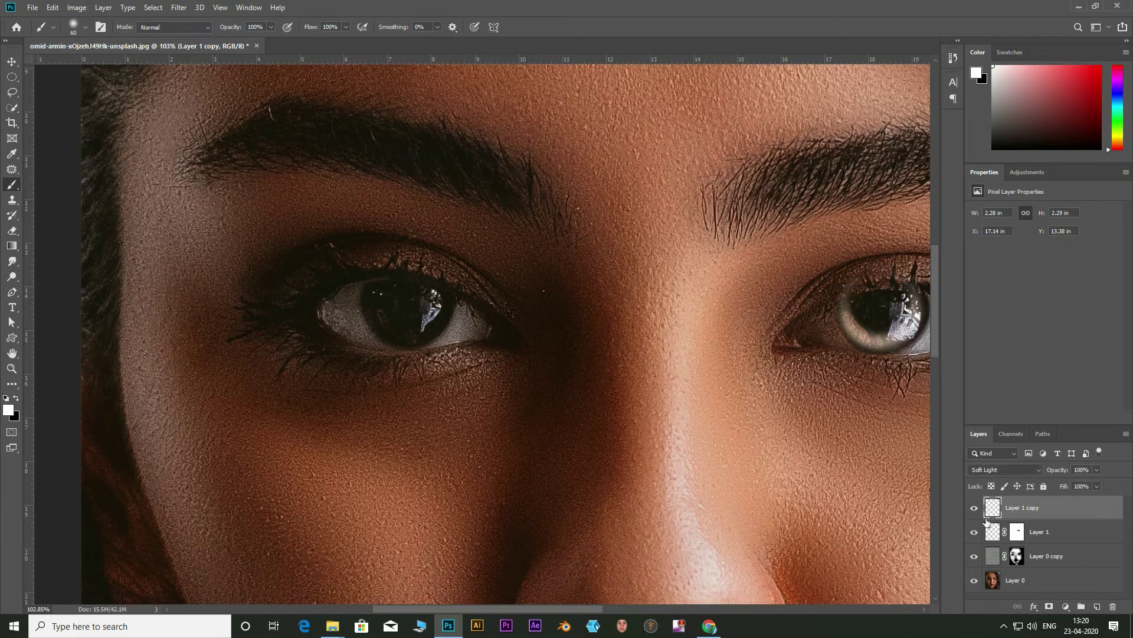
key(ctrl+y)
key(ctrl+t)
drag(875, 320, 415, 315)
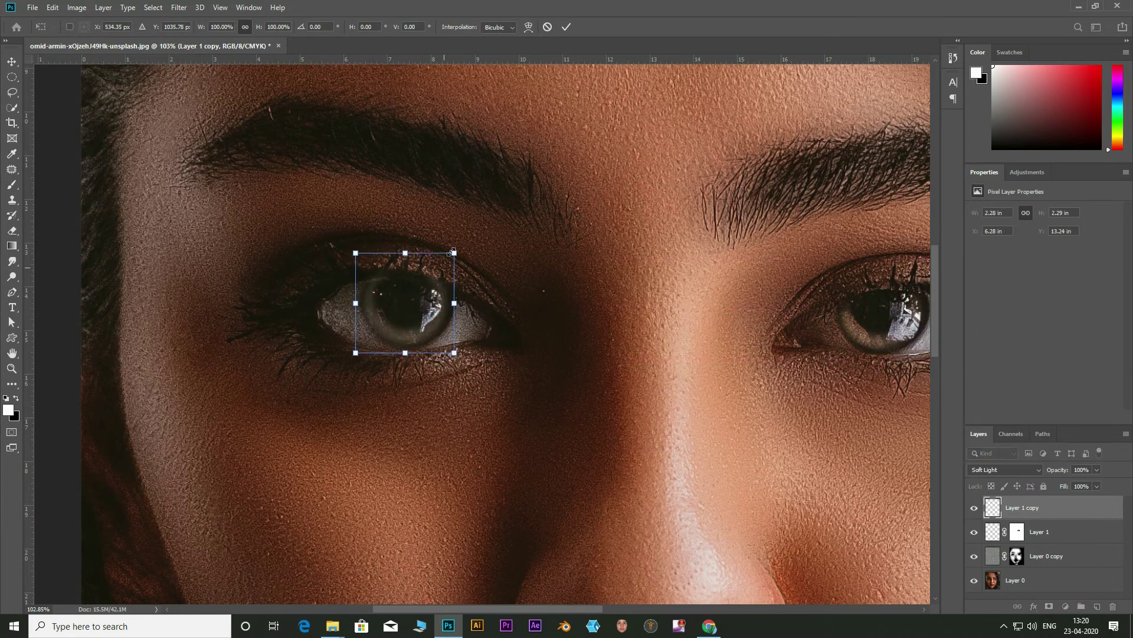
drag(471, 241, 444, 245)
click(565, 27)
Add a layer mask to Layer 1 copy and paint black over the ring's top edge
key(b)
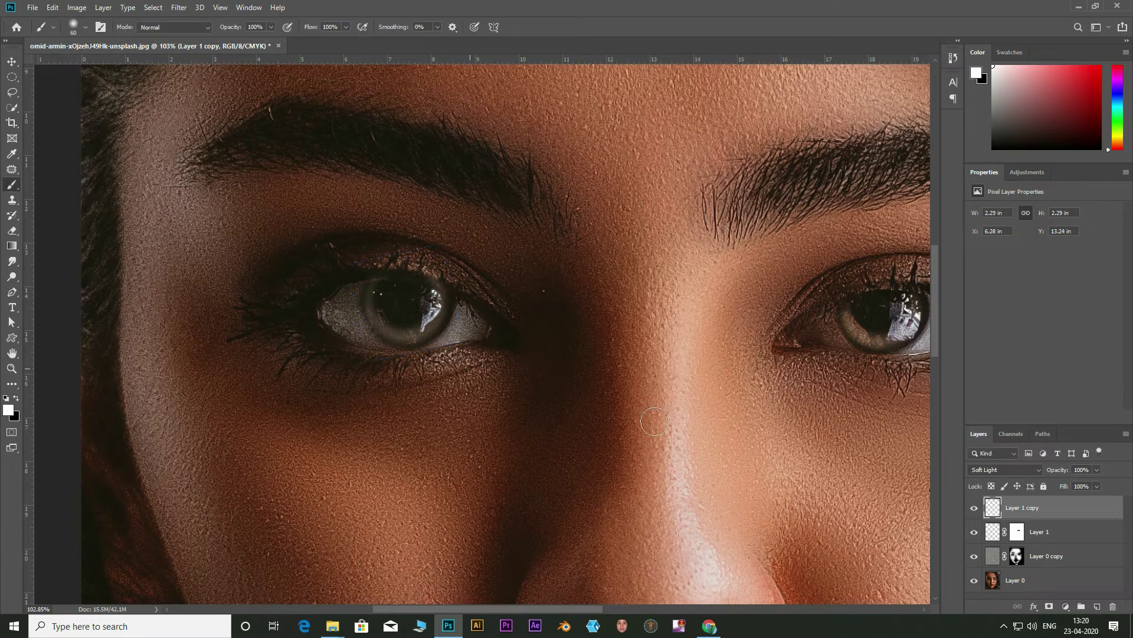
click(1048, 606)
key(x)
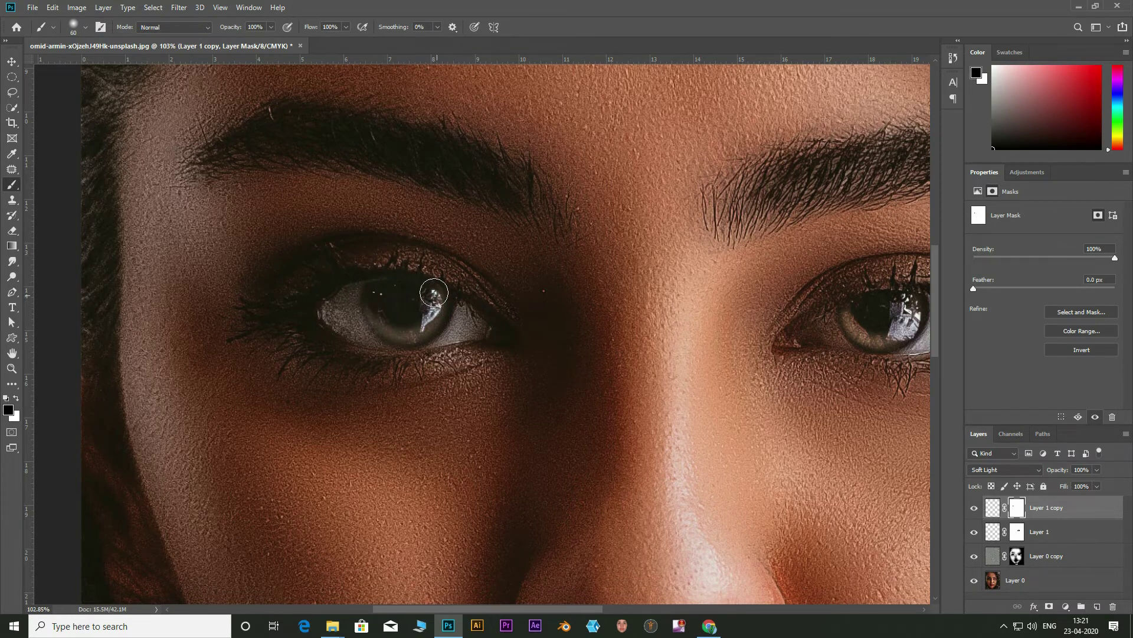
drag(434, 293, 420, 288)
scroll(379, 324, down, 4)
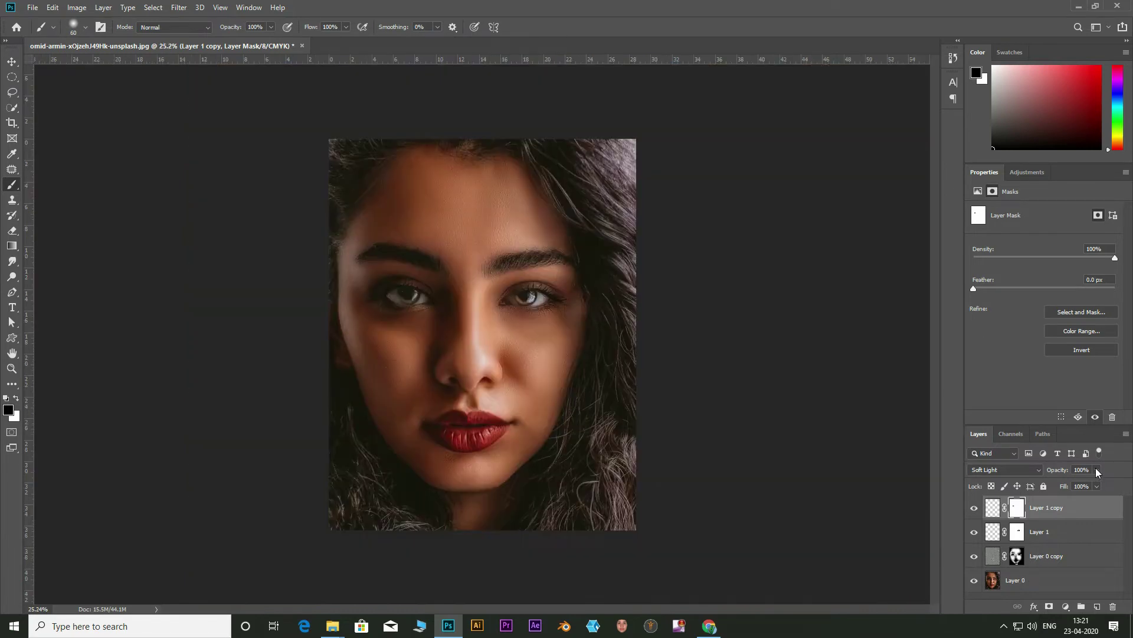
Adjust the ring layers' opacity to 71% and 62%
click(1096, 469)
click(1082, 531)
key(x)
click(1096, 469)
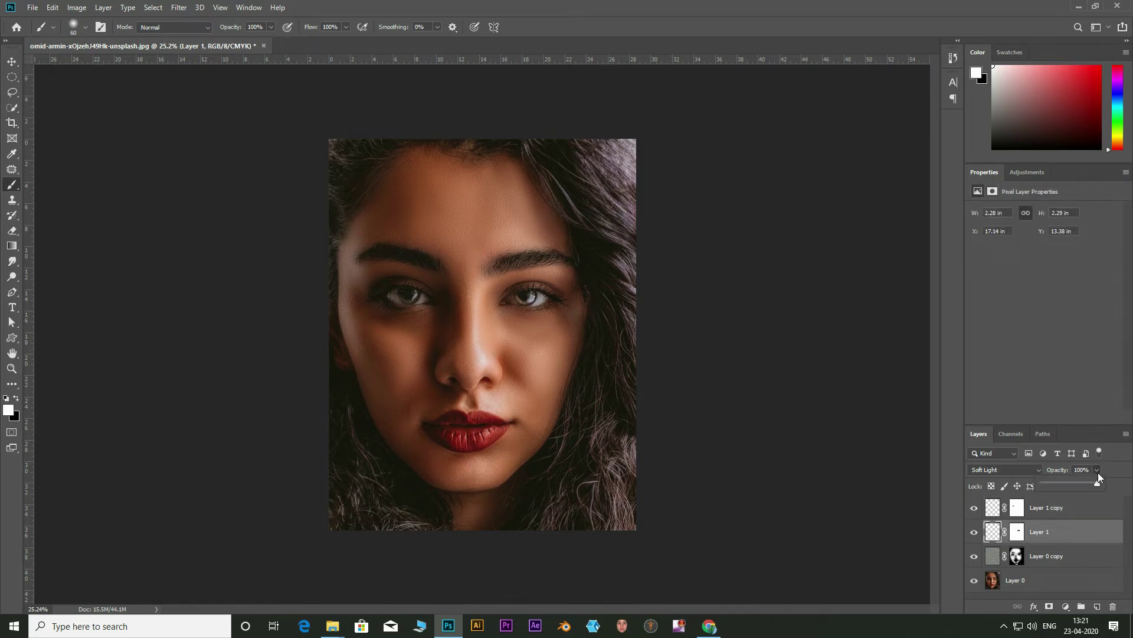
Group Layer 1 and Layer 1 copy and name the group 'eyes'
shift+click(1082, 508)
key(ctrl+g)
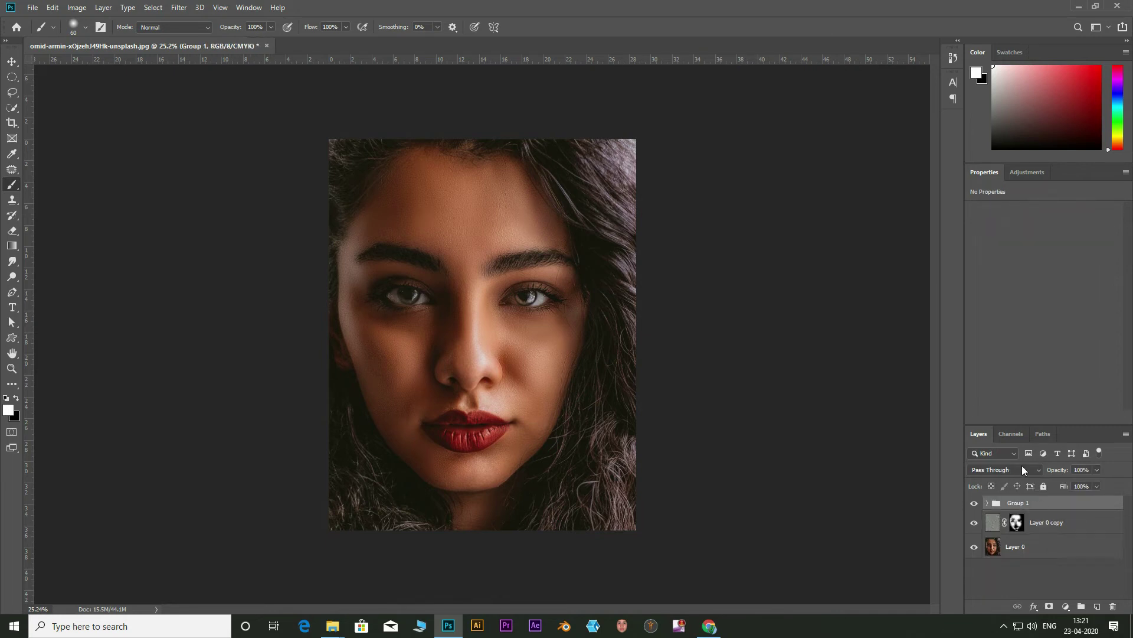
double_click(1018, 503)
text(eyes)
key(Return)
click(1048, 585)
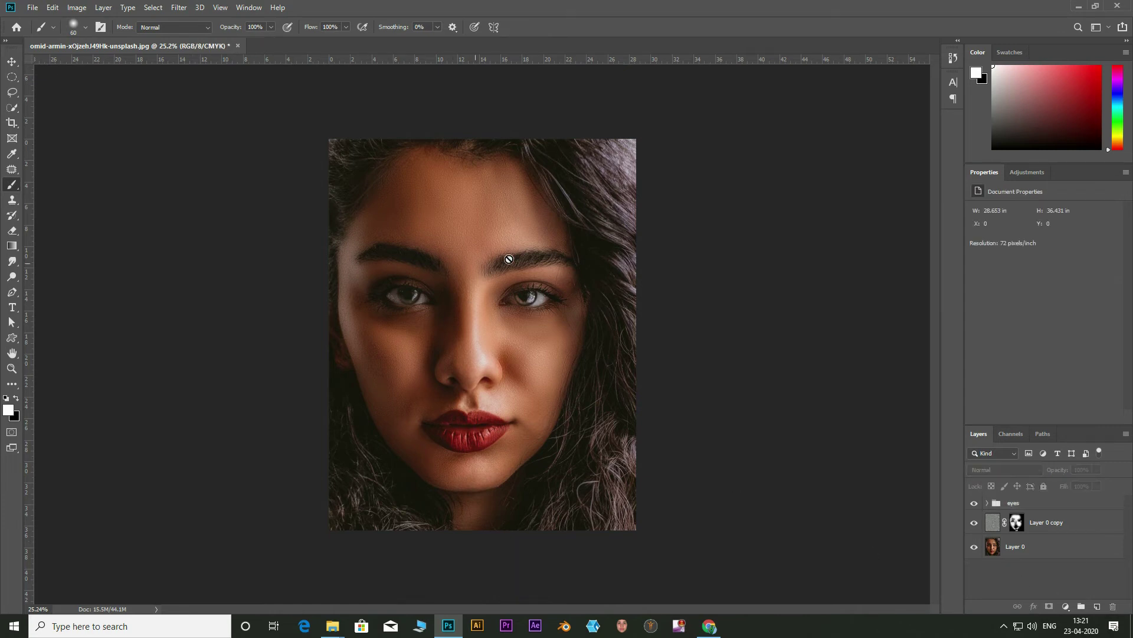
click(974, 502)
click(975, 502)
click(975, 523)
click(974, 503)
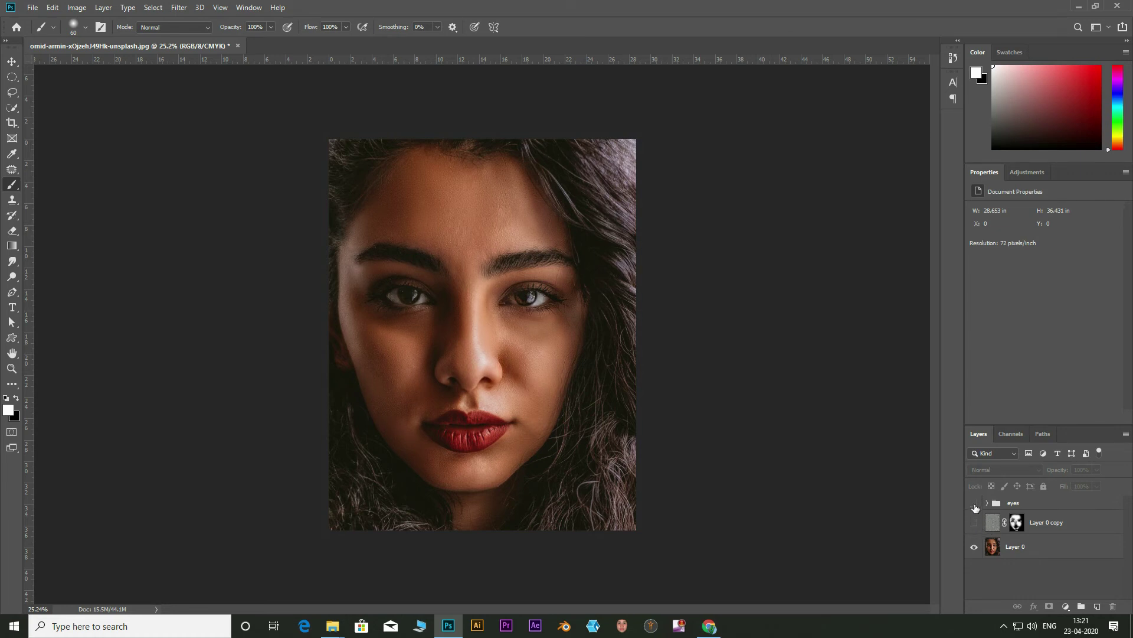
click(975, 523)
click(974, 503)
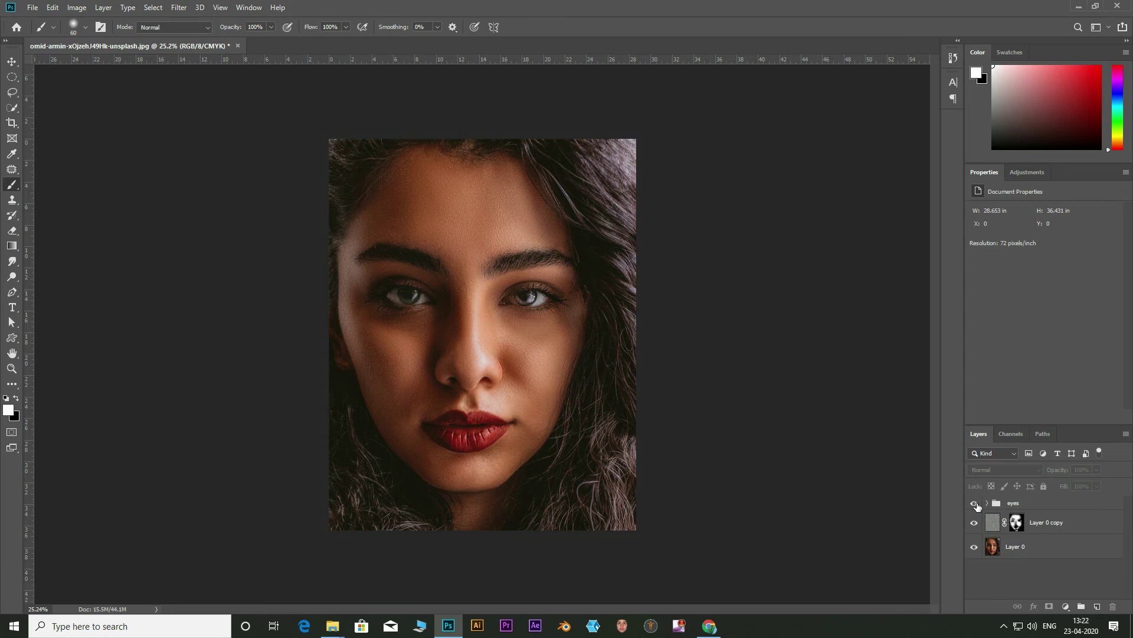